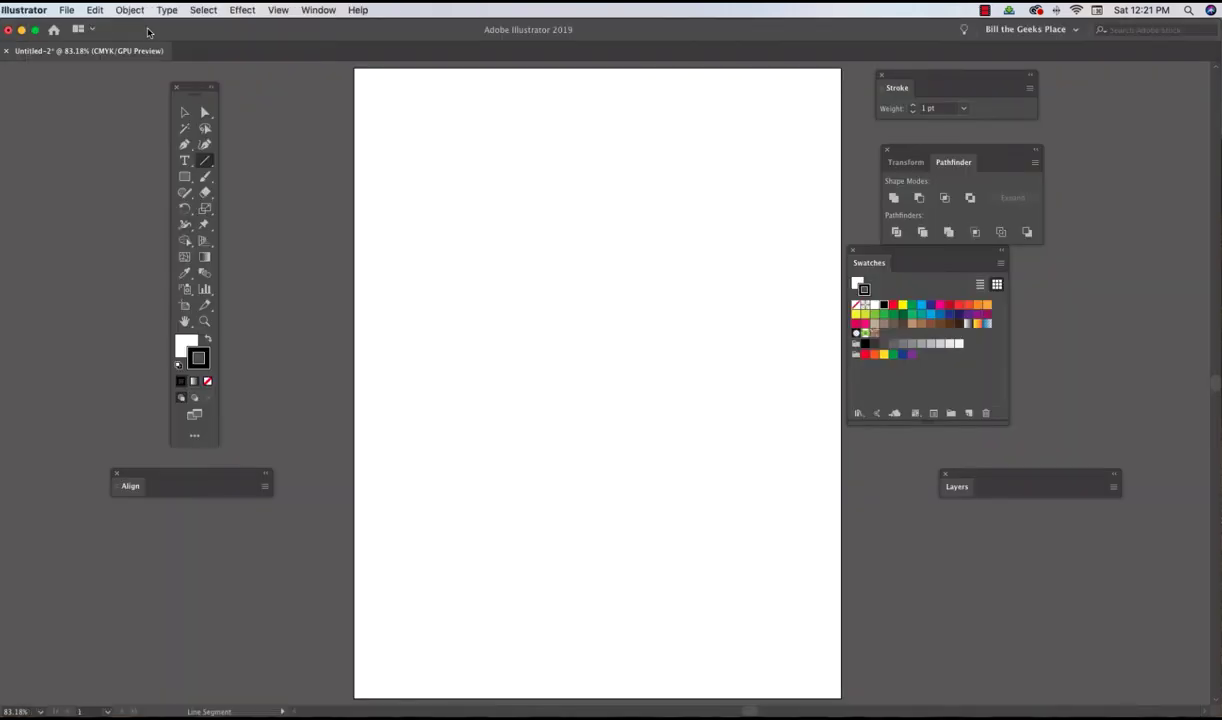
Tear off the Line Segment tool group into its own floating panel beside the artboard.
{"action": "left_click", "coordinate": [206, 165]}
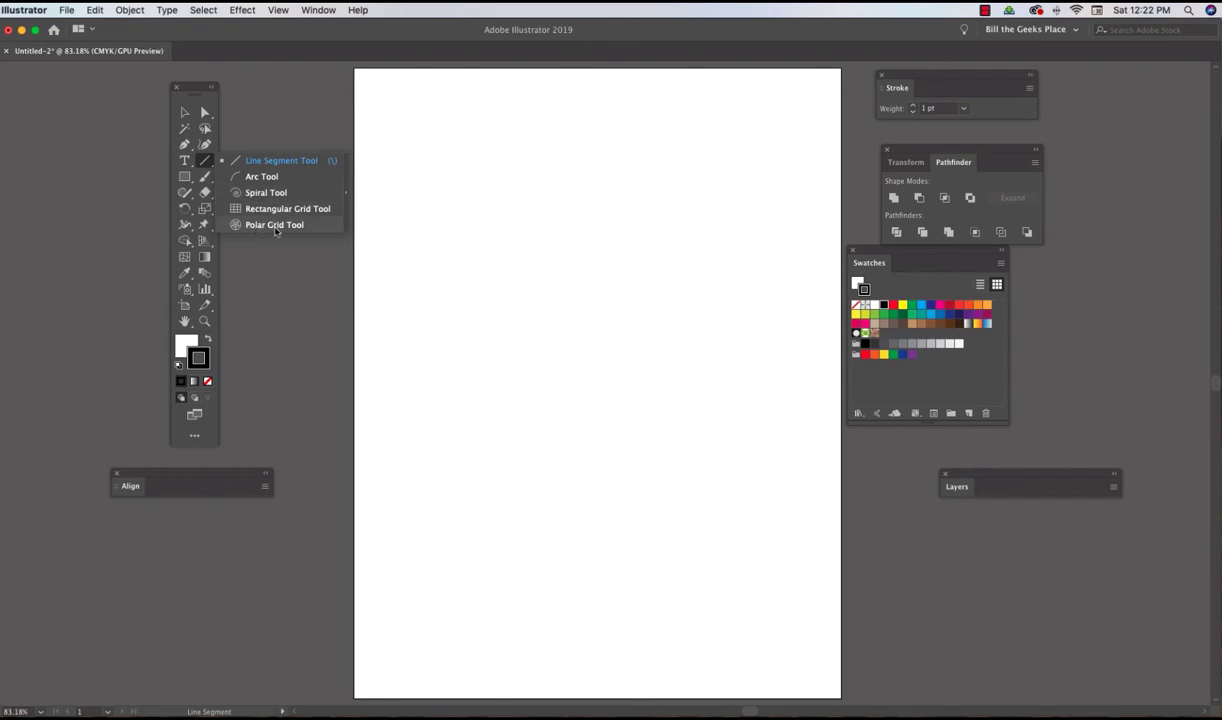
{"action": "left_click", "coordinate": [347, 196]}
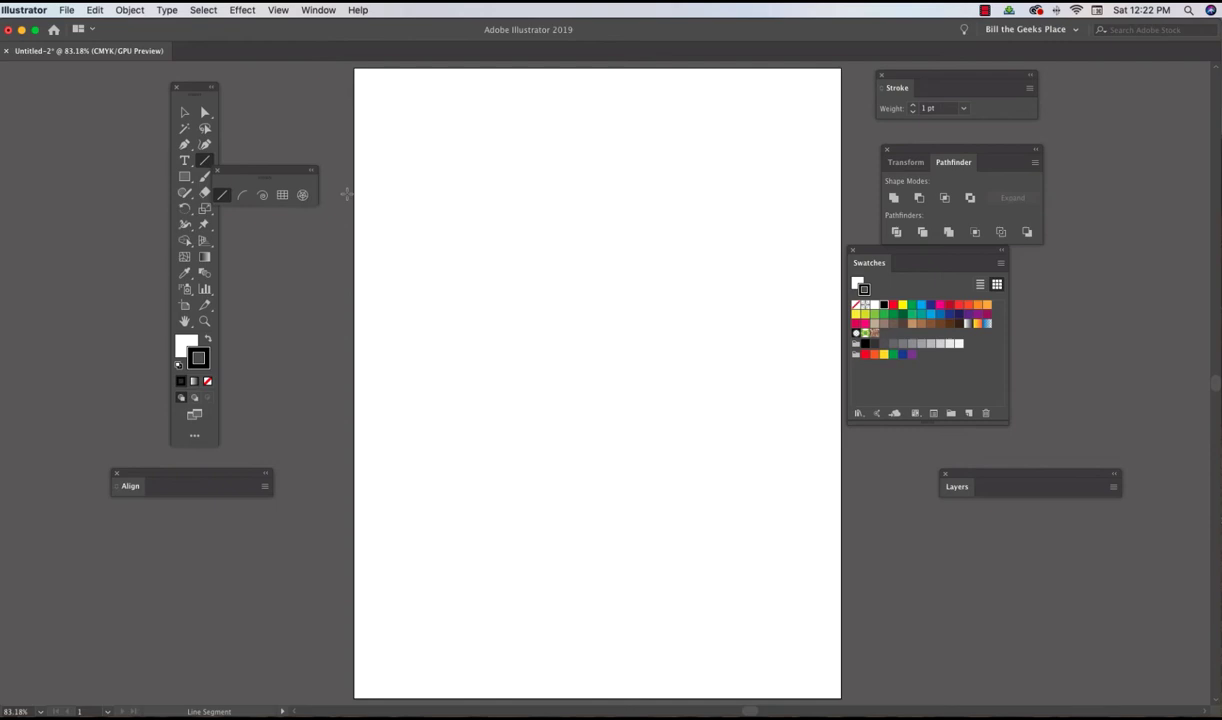
{"action": "left_click_drag", "start_coordinate": [276, 177], "coordinate": [596, 100]}
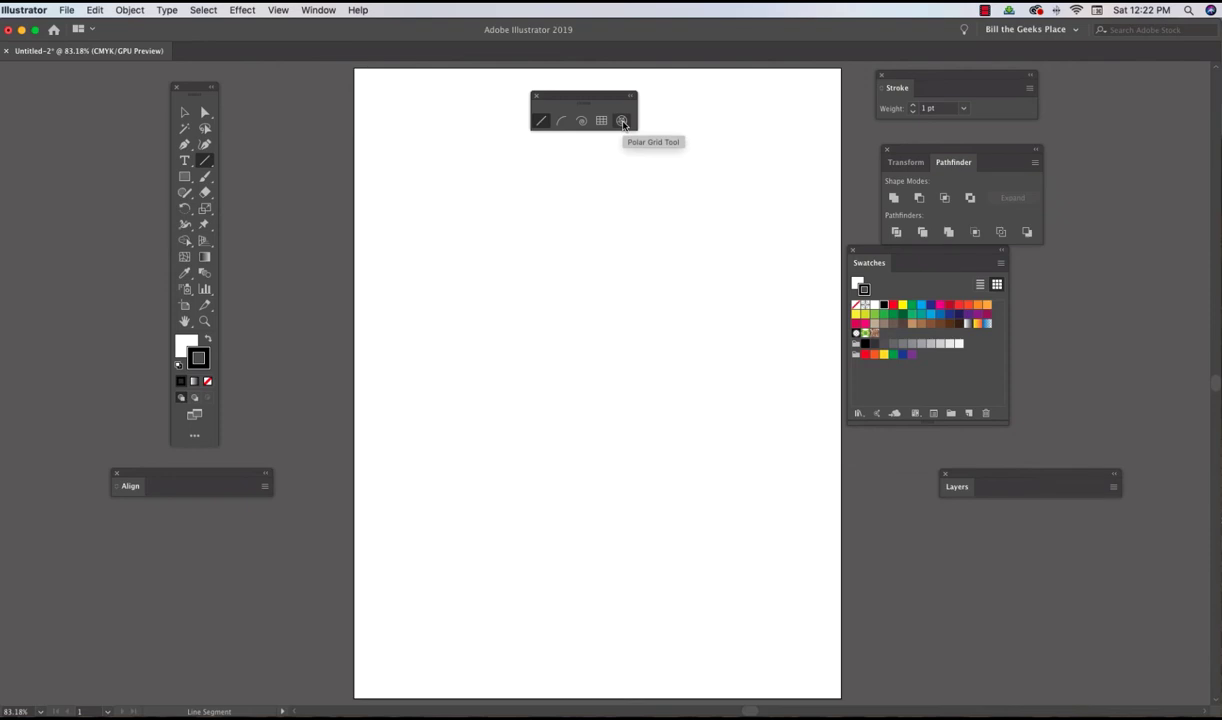
Drag out a polar grid about 374 by 362 pt at the page centre with four concentric rings.
{"action": "left_click", "coordinate": [621, 121]}
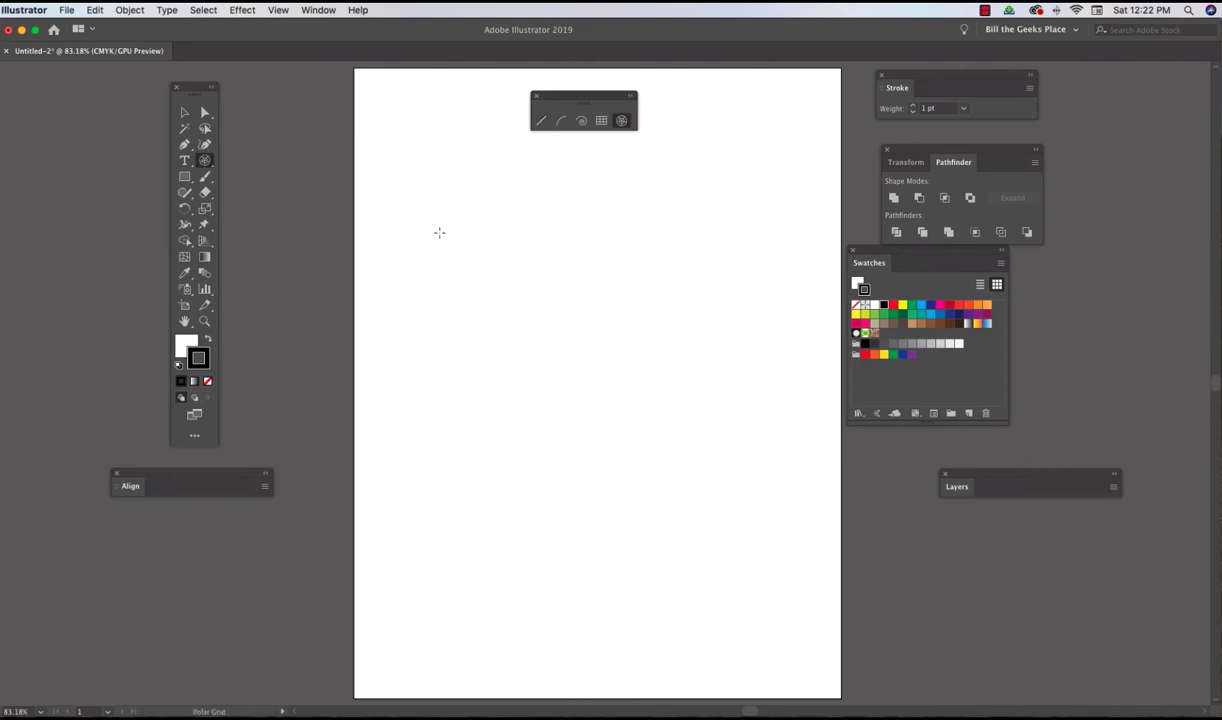
{"action": "left_click_drag", "start_coordinate": [426, 232], "coordinate": [726, 507]}
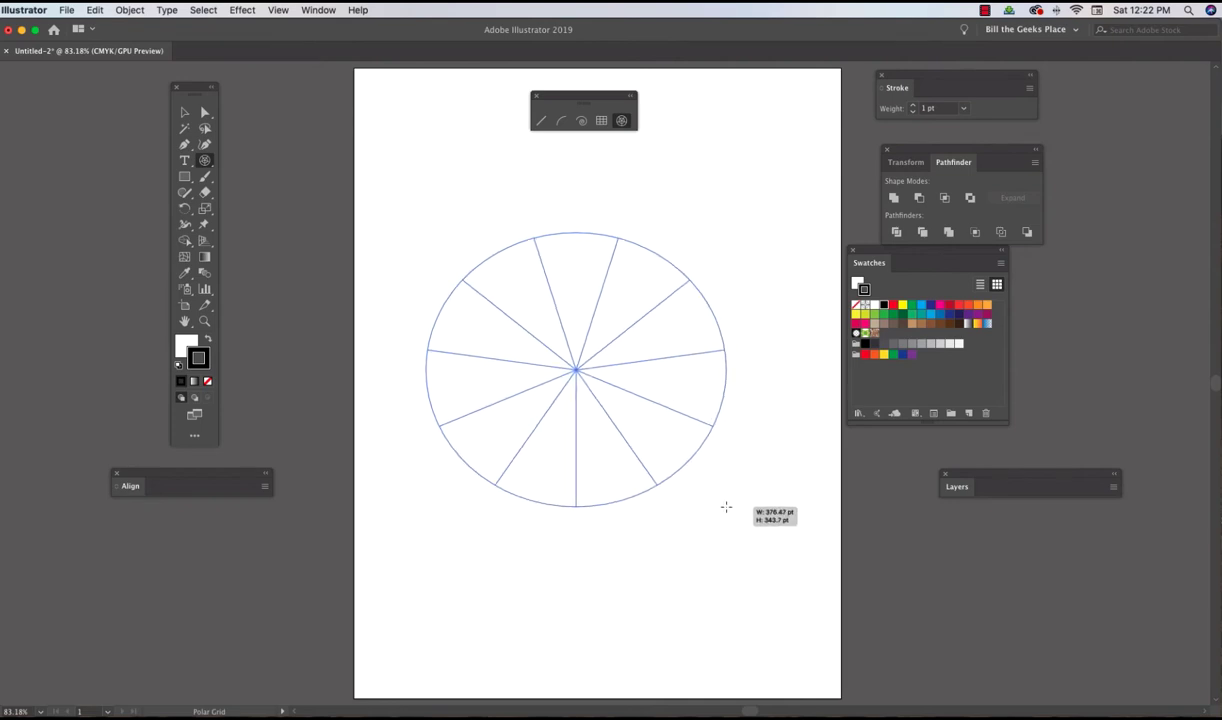
{"action": "key", "text": "Up"}
{"action": "key", "text": "Up"}
{"action": "key", "text": "Up"}
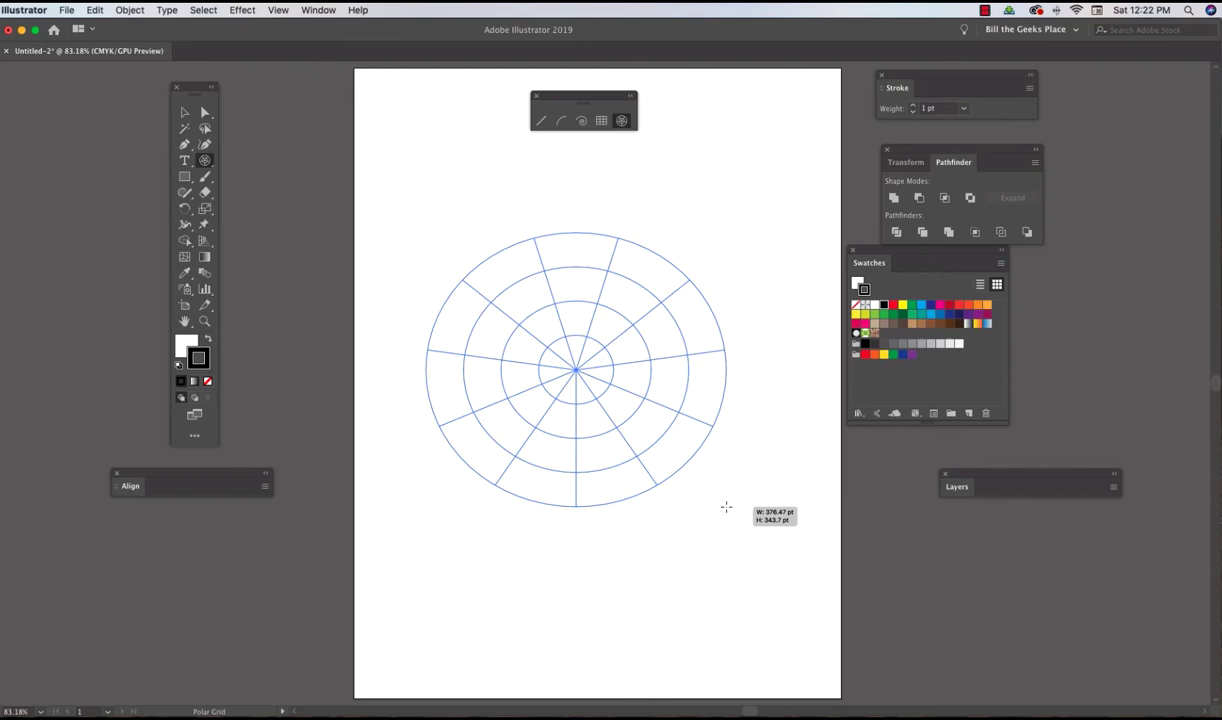
{"action": "left_click_drag", "start_coordinate": [726, 507], "coordinate": [724, 522]}
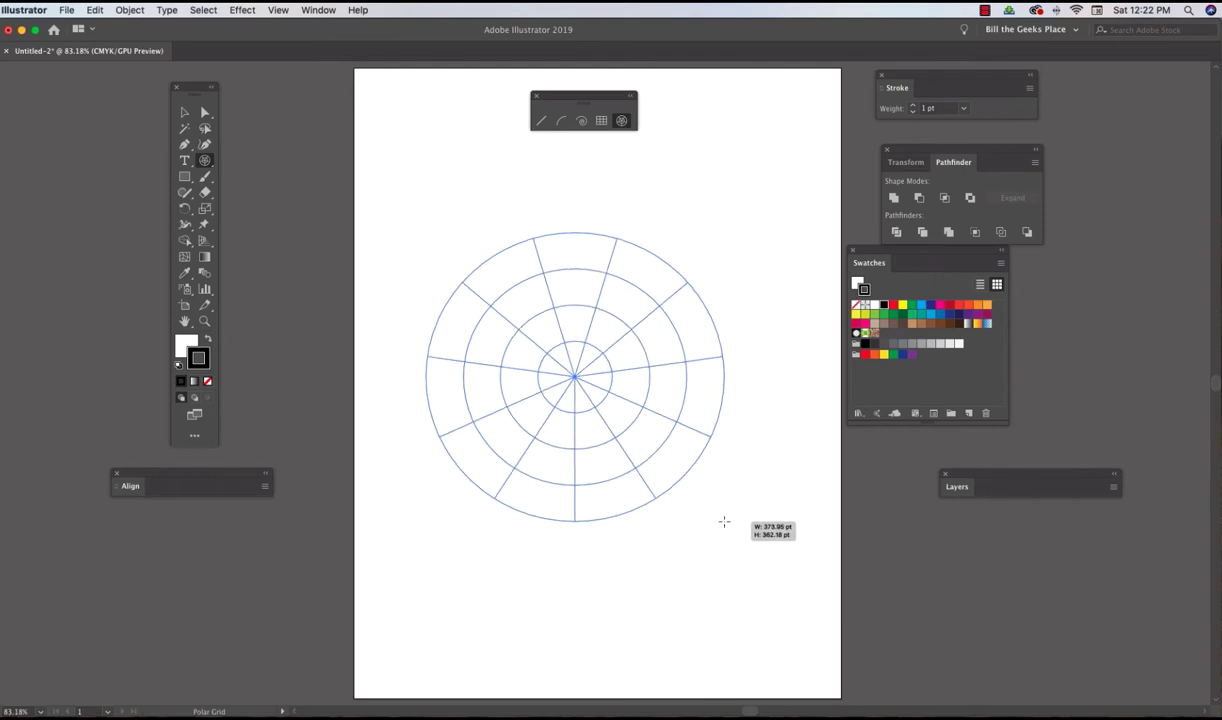
{"action": "key", "text": "Up"}
{"action": "key", "text": "Up"}
{"action": "key", "text": "Up"}
{"action": "key", "text": "Up"}
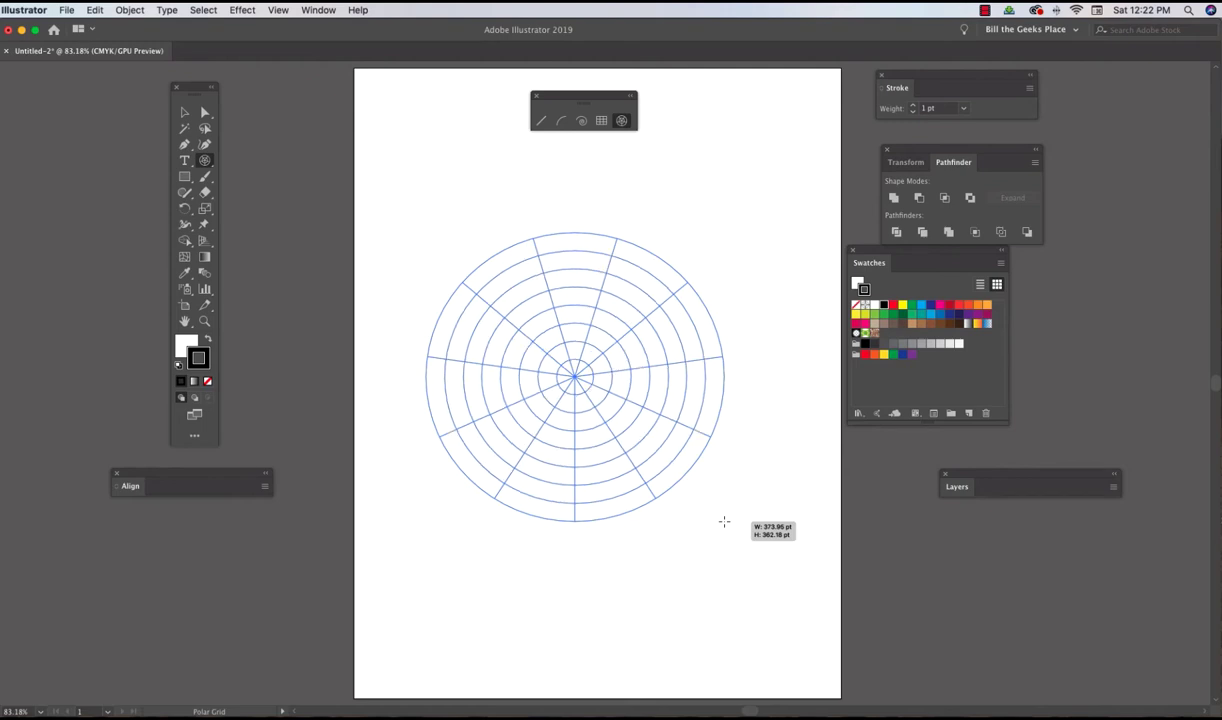
{"action": "key", "text": "c"}
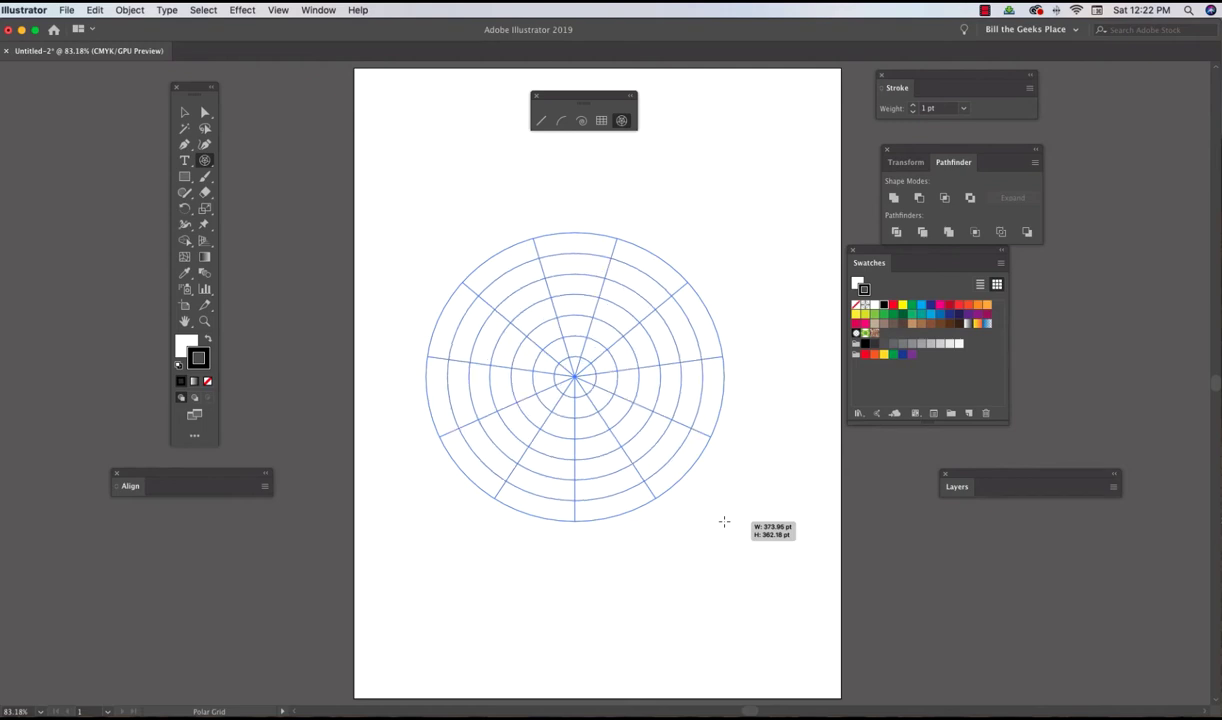
{"action": "key", "text": "c"}
{"action": "key", "text": "Up"}
{"action": "key", "text": "Up"}
{"action": "key", "text": "Up"}
{"action": "key", "text": "Up"}
{"action": "key", "text": "Up"}
{"action": "key", "text": "Up"}
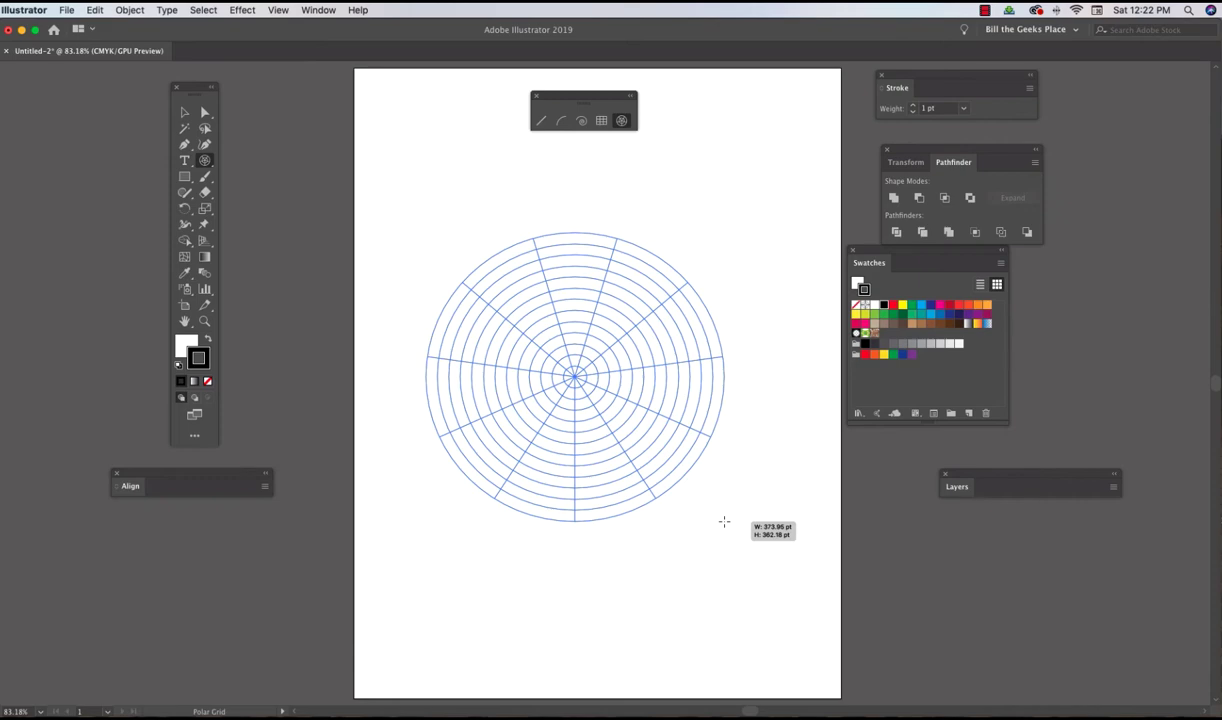
{"action": "key", "text": "Down"}
{"action": "key", "text": "Down"}
{"action": "key", "text": "Down"}
{"action": "key", "text": "Down"}
{"action": "key", "text": "Down"}
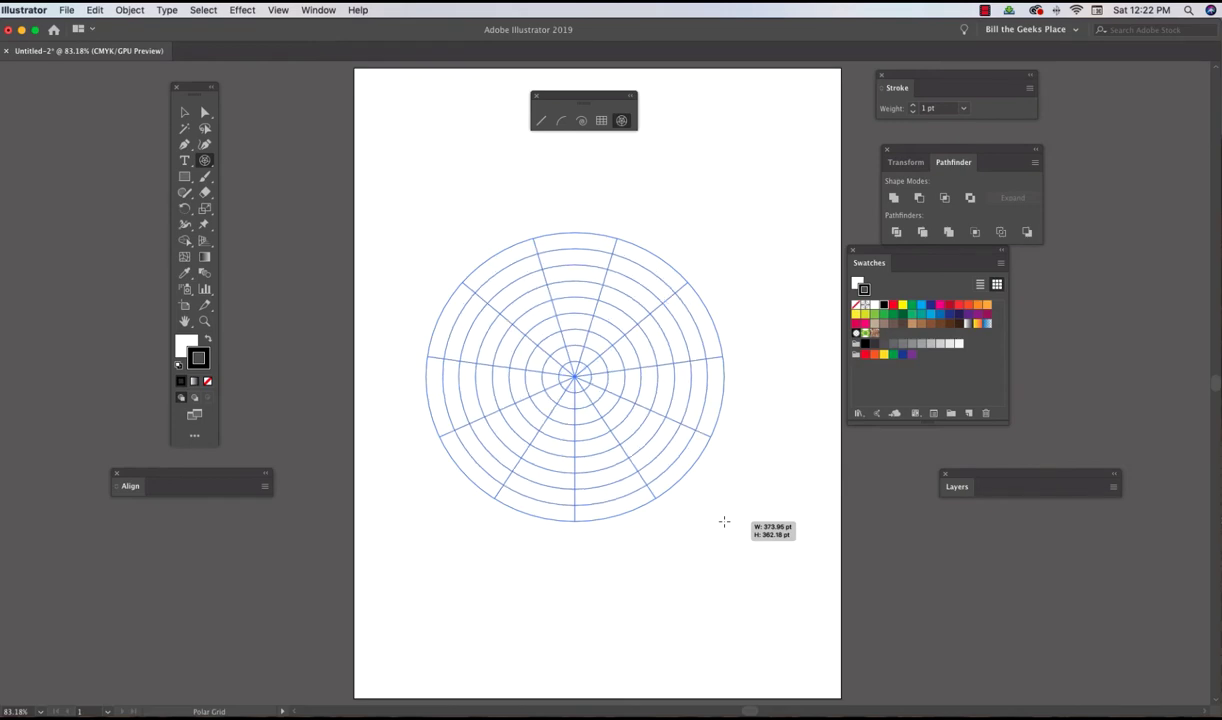
{"action": "key", "text": "Down"}
{"action": "key", "text": "Down"}
{"action": "key", "text": "Down"}
{"action": "key", "text": "Down"}
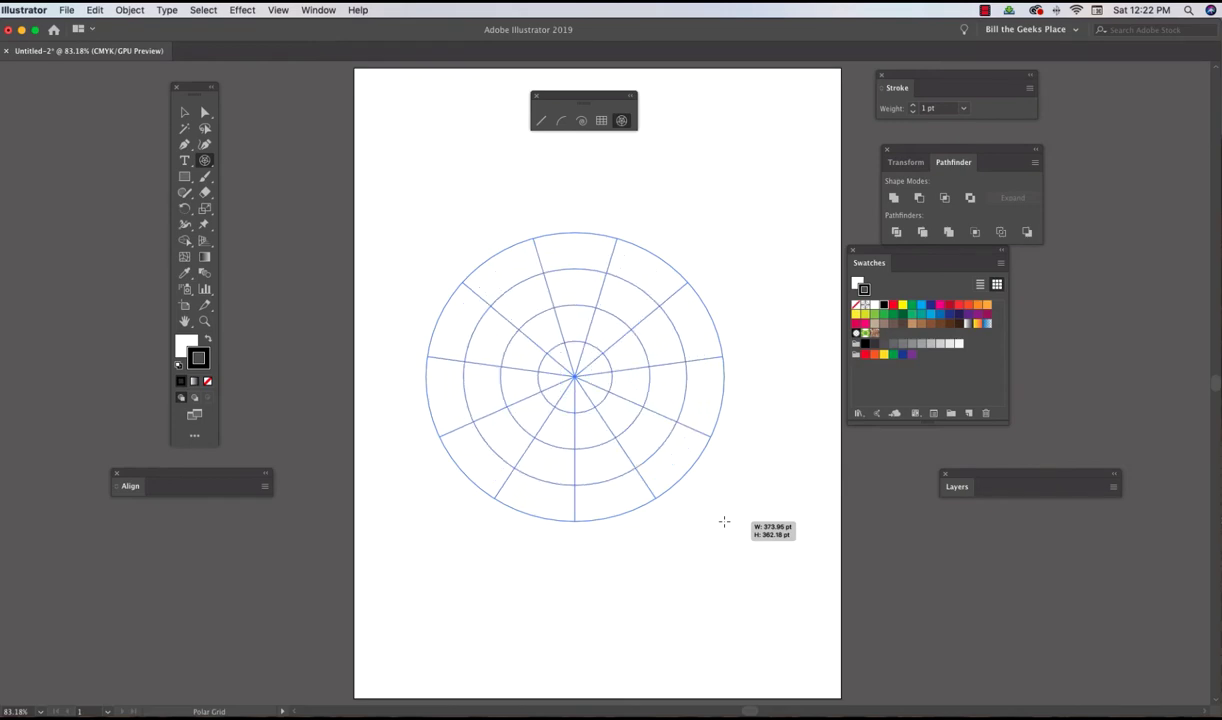
{"action": "key", "text": "Up"}
{"action": "key", "text": "Down"}
{"action": "key", "text": "Up"}
{"action": "key", "text": "Up"}
{"action": "key", "text": "Down"}
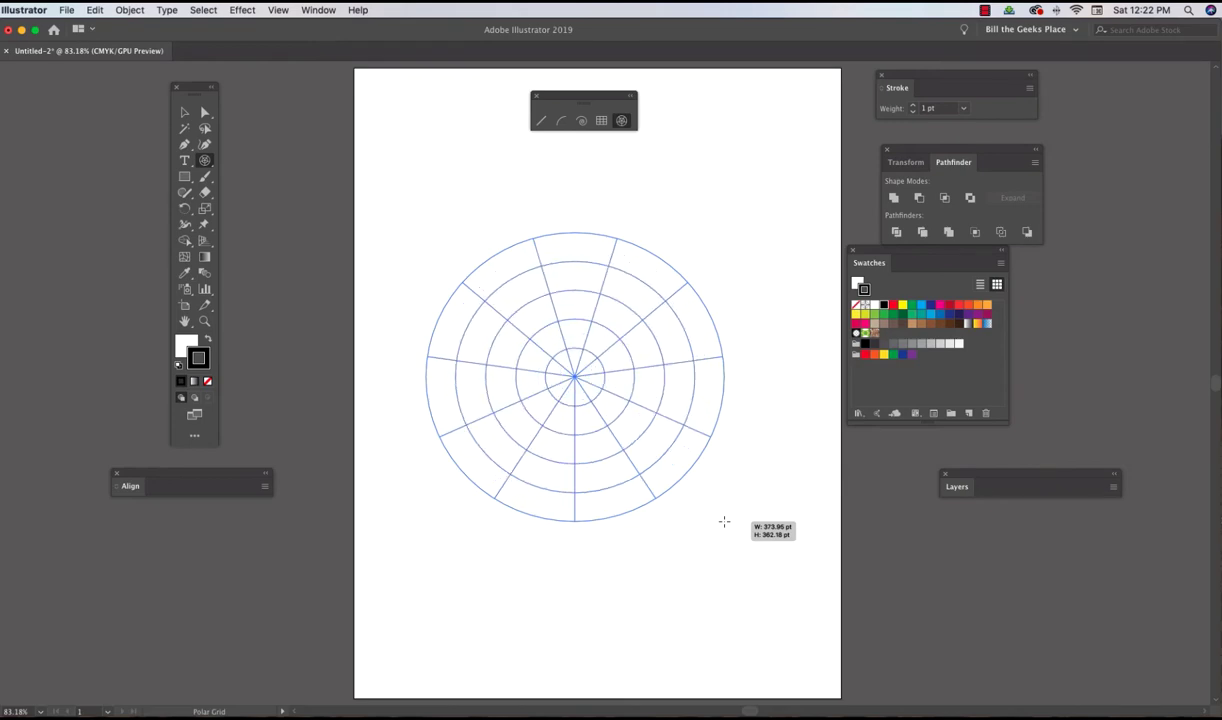
{"action": "key", "text": "Down"}
{"action": "key", "text": "Down"}
{"action": "key", "text": "Down"}
{"action": "key", "text": "Down"}
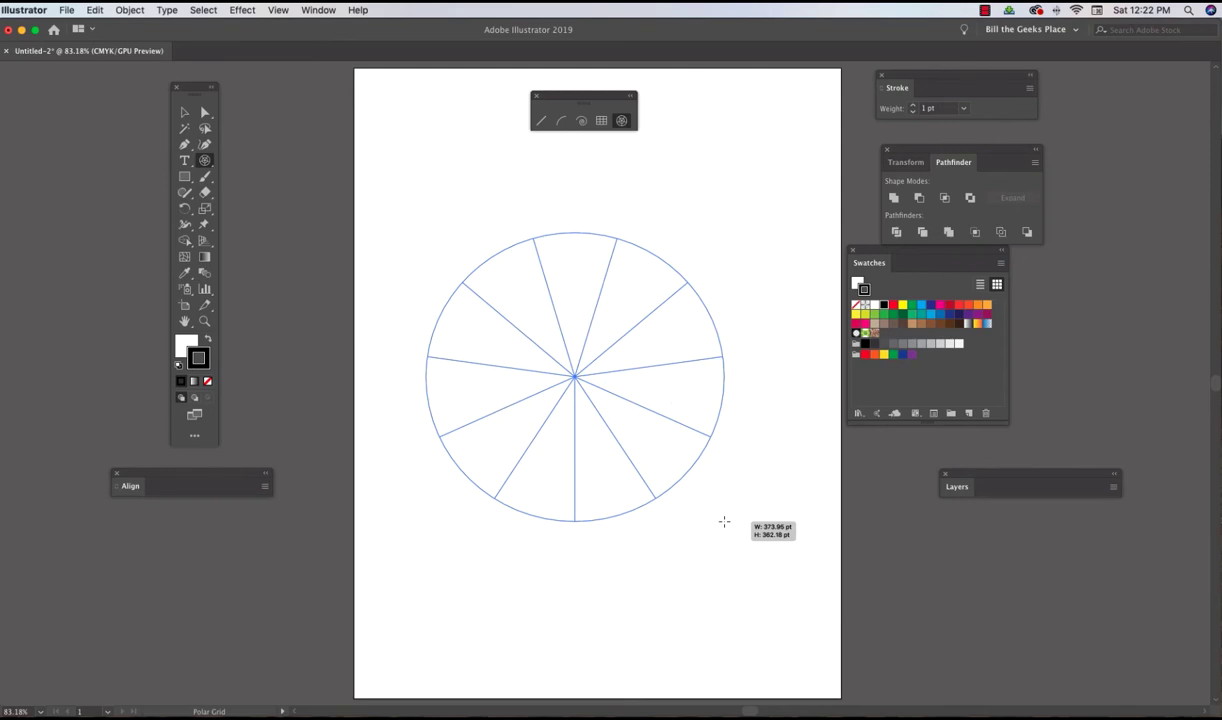
{"action": "key", "text": "Up"}
{"action": "key", "text": "Up"}
{"action": "key", "text": "Up"}
{"action": "key", "text": "Up"}
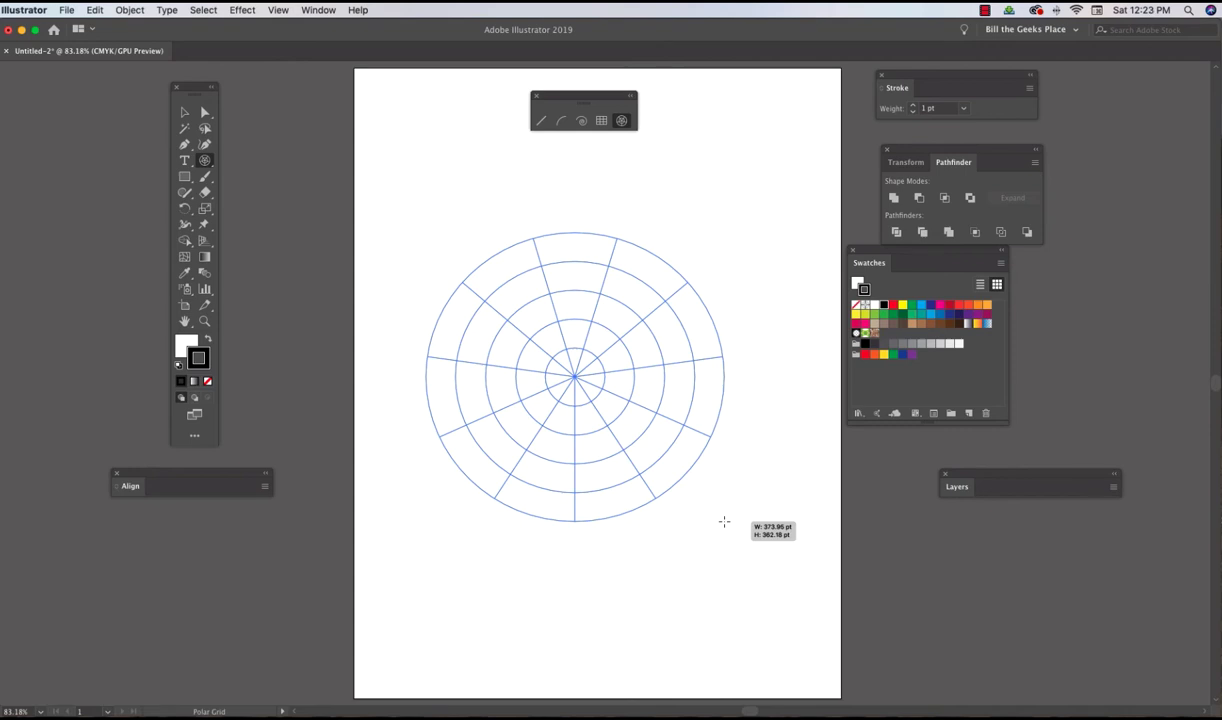
Adjust the grid's radial dividers, settling on about eighteen spokes.
{"action": "key", "text": "Left"}
{"action": "key", "text": "Left"}
{"action": "key", "text": "Left"}
{"action": "key", "text": "Left"}
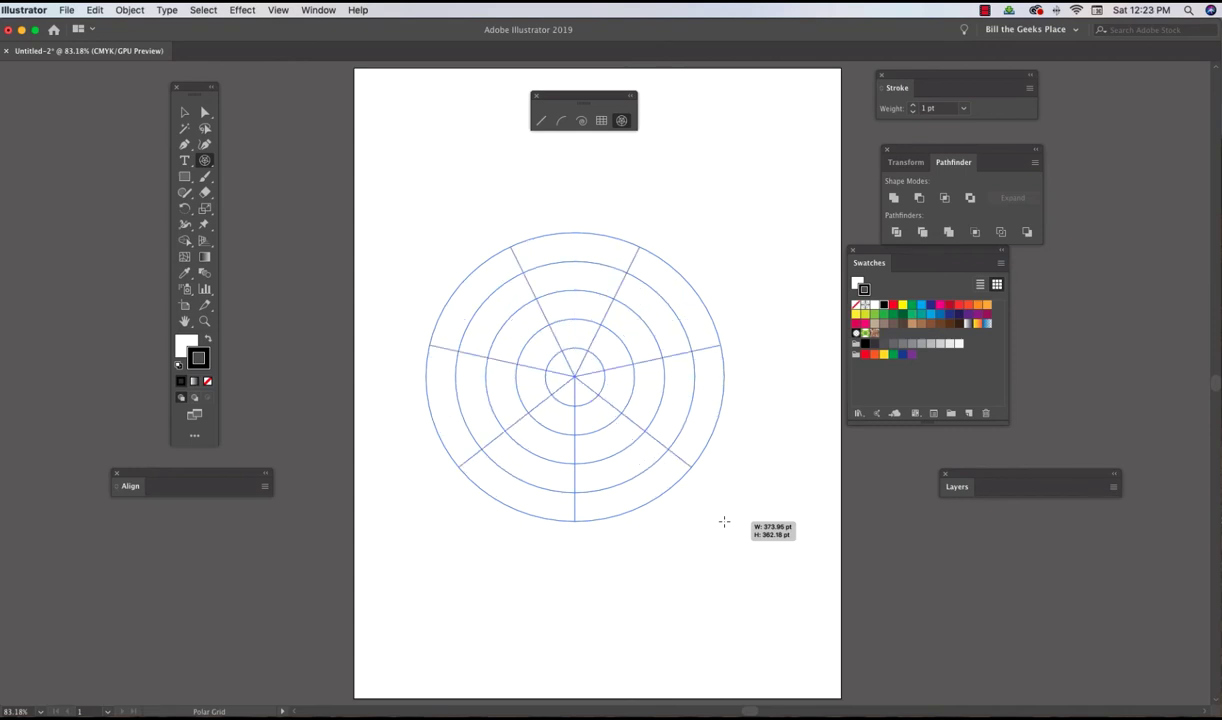
{"action": "key", "text": "Left"}
{"action": "key", "text": "Left"}
{"action": "key", "text": "Left"}
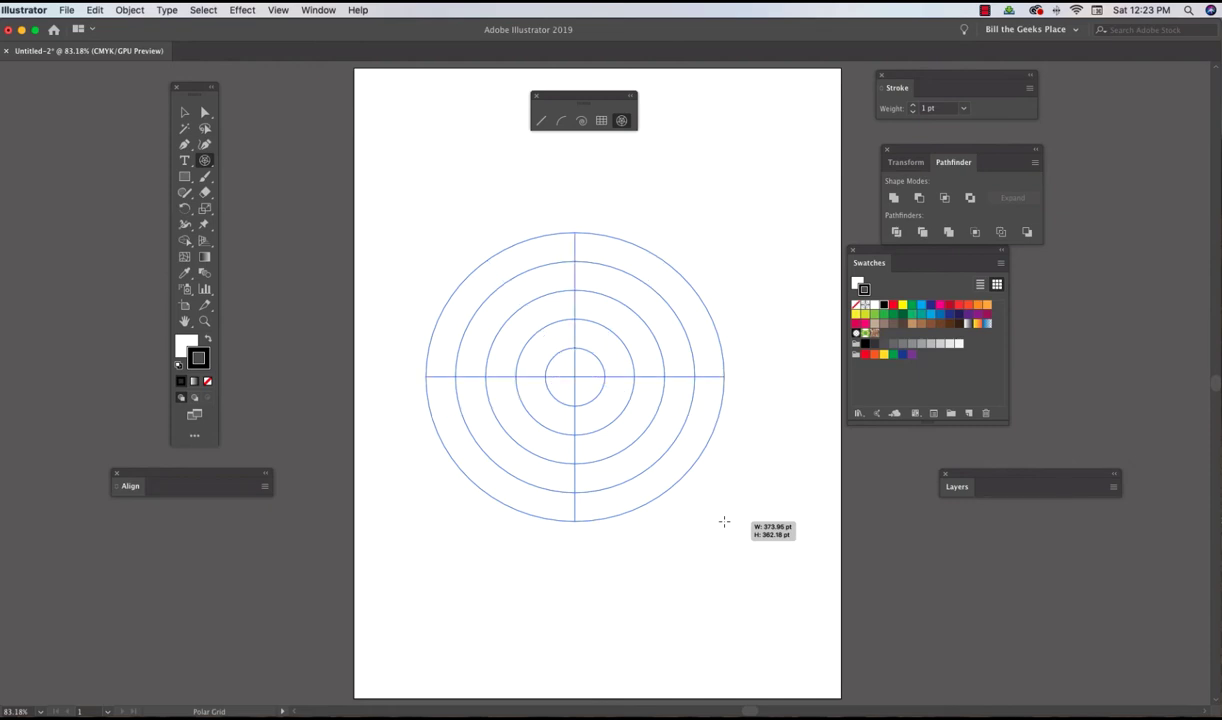
{"action": "key", "text": "Left"}
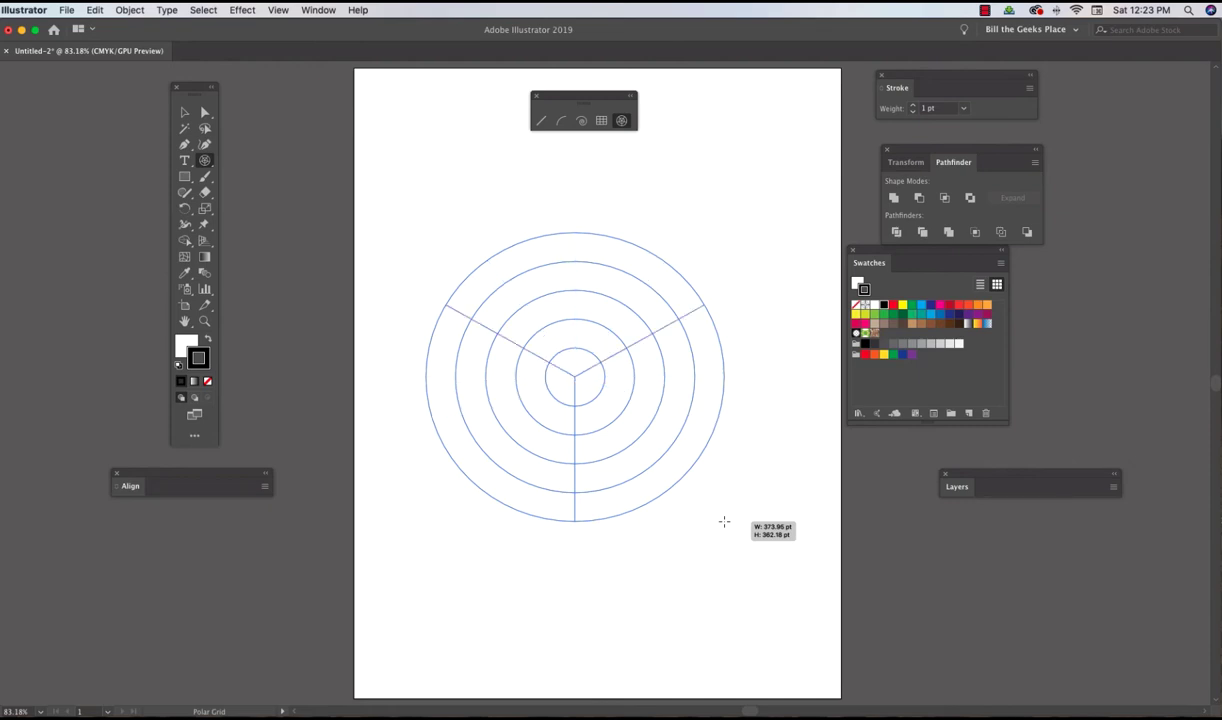
{"action": "key", "text": "Right"}
{"action": "key", "text": "Right"}
{"action": "key", "text": "Right"}
{"action": "key", "text": "Right"}
{"action": "key", "text": "Right"}
{"action": "key", "text": "Right"}
{"action": "key", "text": "Right"}
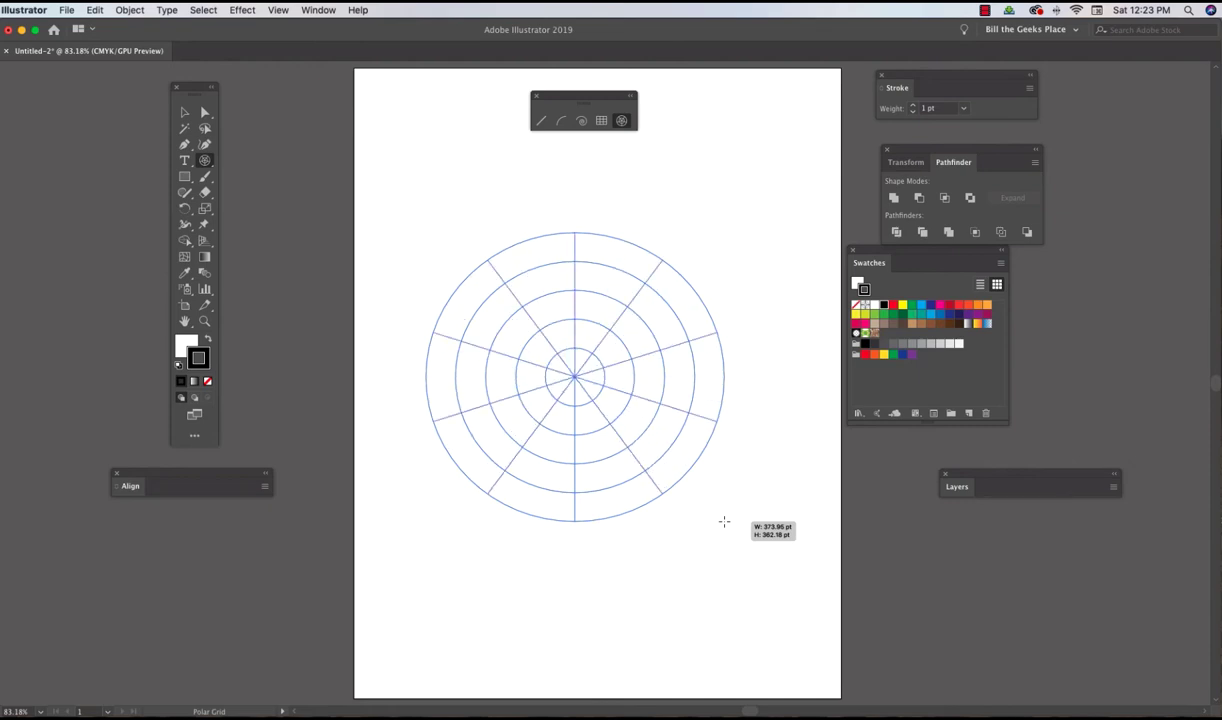
{"action": "key", "text": "Right"}
{"action": "key", "text": "Right"}
{"action": "key", "text": "Right"}
{"action": "key", "text": "Right"}
{"action": "key", "text": "Right"}
{"action": "key", "text": "Right"}
{"action": "key", "text": "Right"}
{"action": "key", "text": "Right"}
{"action": "key", "text": "Right"}
{"action": "key", "text": "Right"}
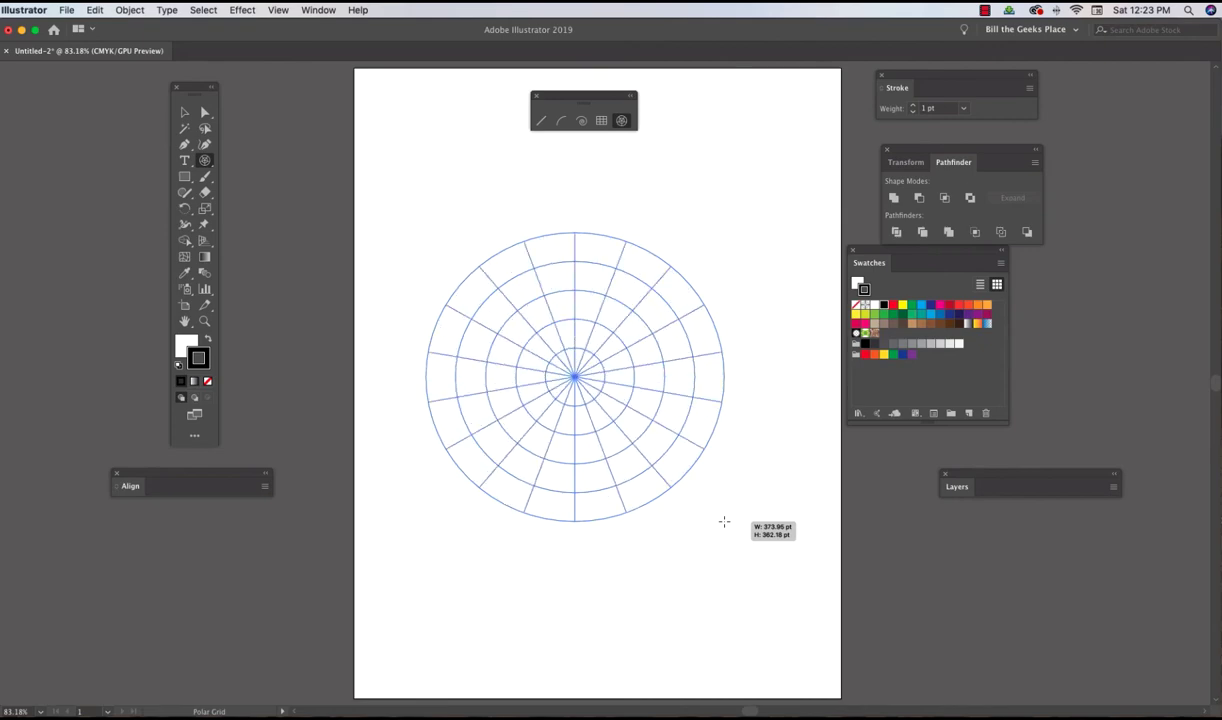
{"action": "key", "text": "Right"}
{"action": "key", "text": "Right"}
{"action": "key", "text": "Right"}
{"action": "key", "text": "Right"}
{"action": "key", "text": "Right"}
{"action": "key", "text": "Right"}
{"action": "key", "text": "Right"}
{"action": "key", "text": "Right"}
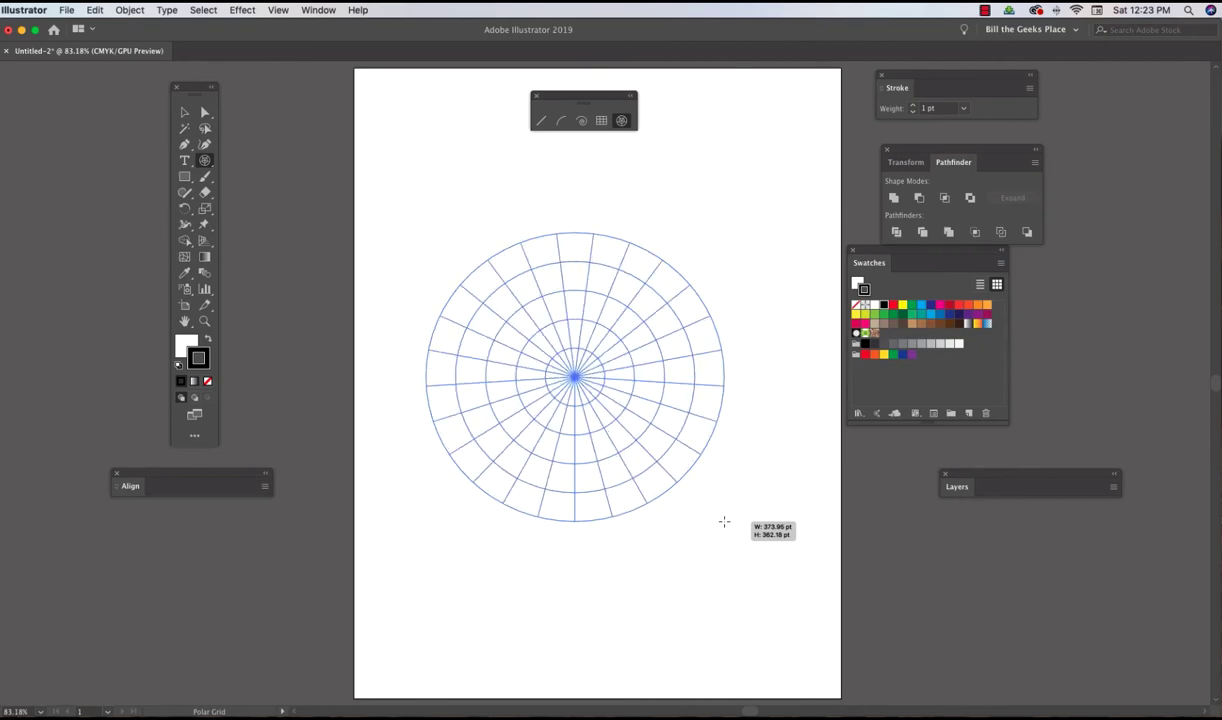
{"action": "key", "text": "Left"}
{"action": "key", "text": "Left"}
{"action": "key", "text": "Left"}
{"action": "key", "text": "Left"}
{"action": "key", "text": "Left"}
{"action": "key", "text": "Left"}
{"action": "key", "text": "Left"}
{"action": "key", "text": "Left"}
{"action": "key", "text": "Left"}
{"action": "key", "text": "Left"}
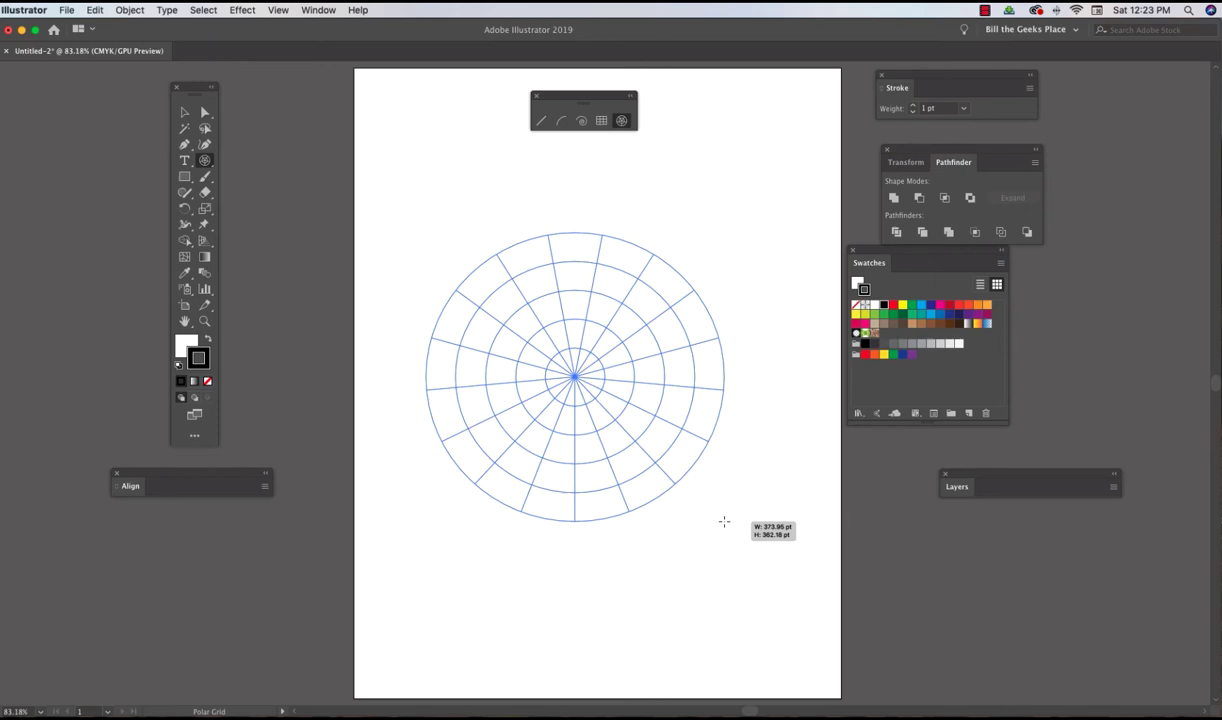
Finish the grid, give it green 4 pt strokes, and select the whole grid.
{"action": "left_click_drag", "start_coordinate": [724, 521], "coordinate": [731, 532]}
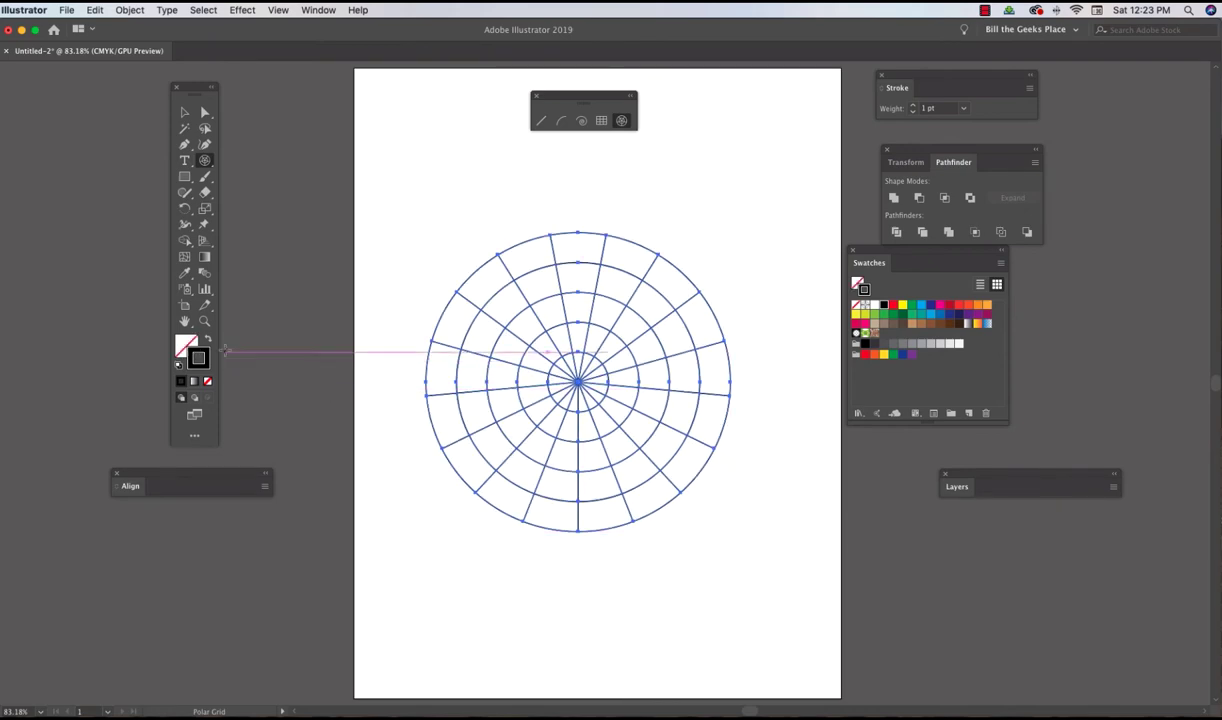
{"action": "left_click", "coordinate": [910, 305]}
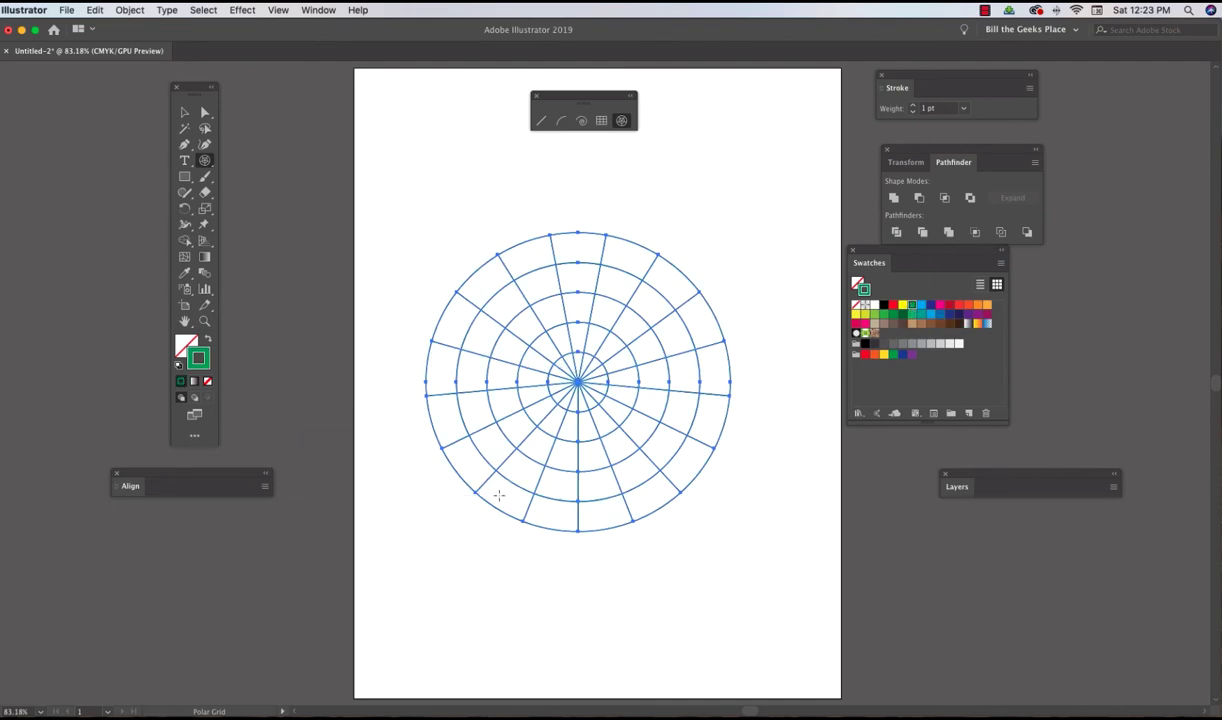
{"action": "left_click", "coordinate": [912, 106]}
{"action": "left_click", "coordinate": [912, 106]}
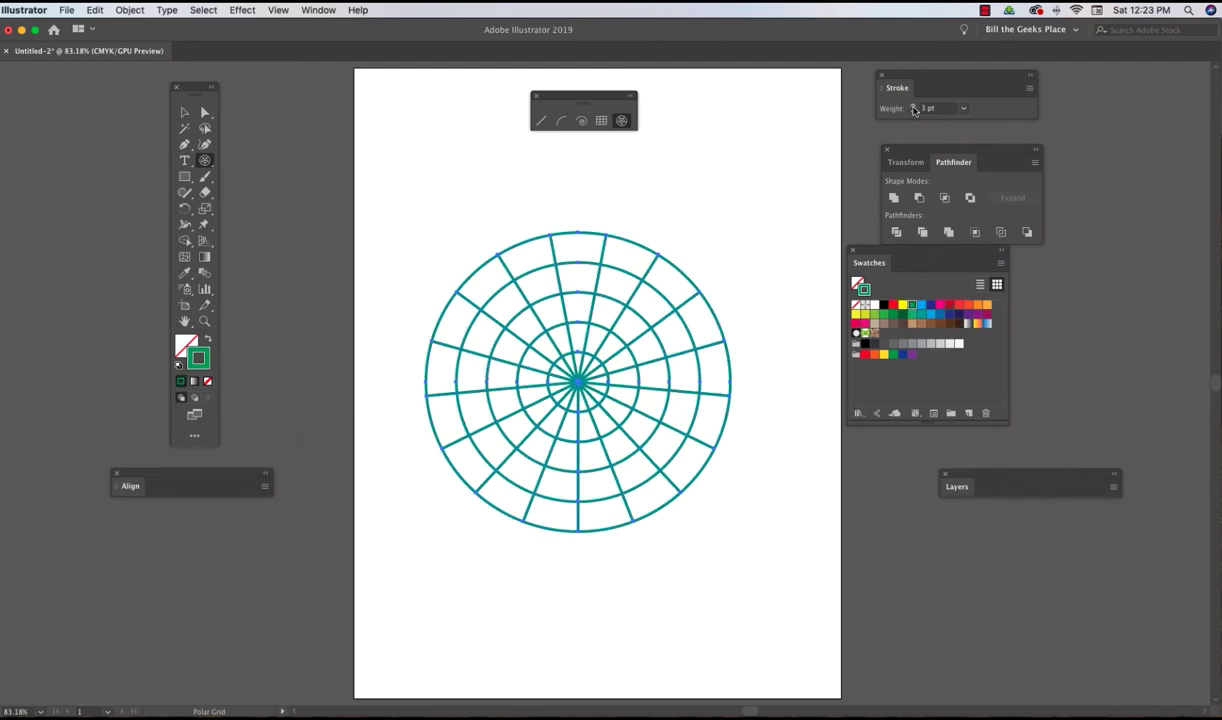
{"action": "left_click", "coordinate": [912, 106]}
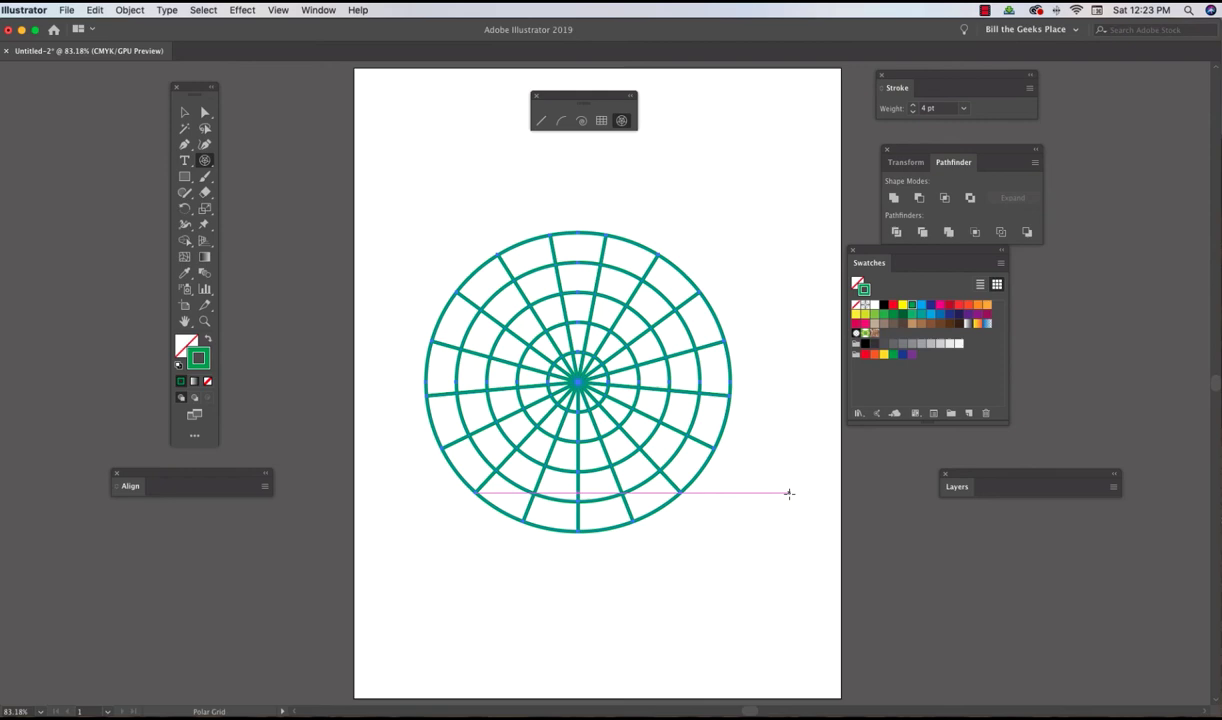
{"action": "left_click", "coordinate": [184, 115]}
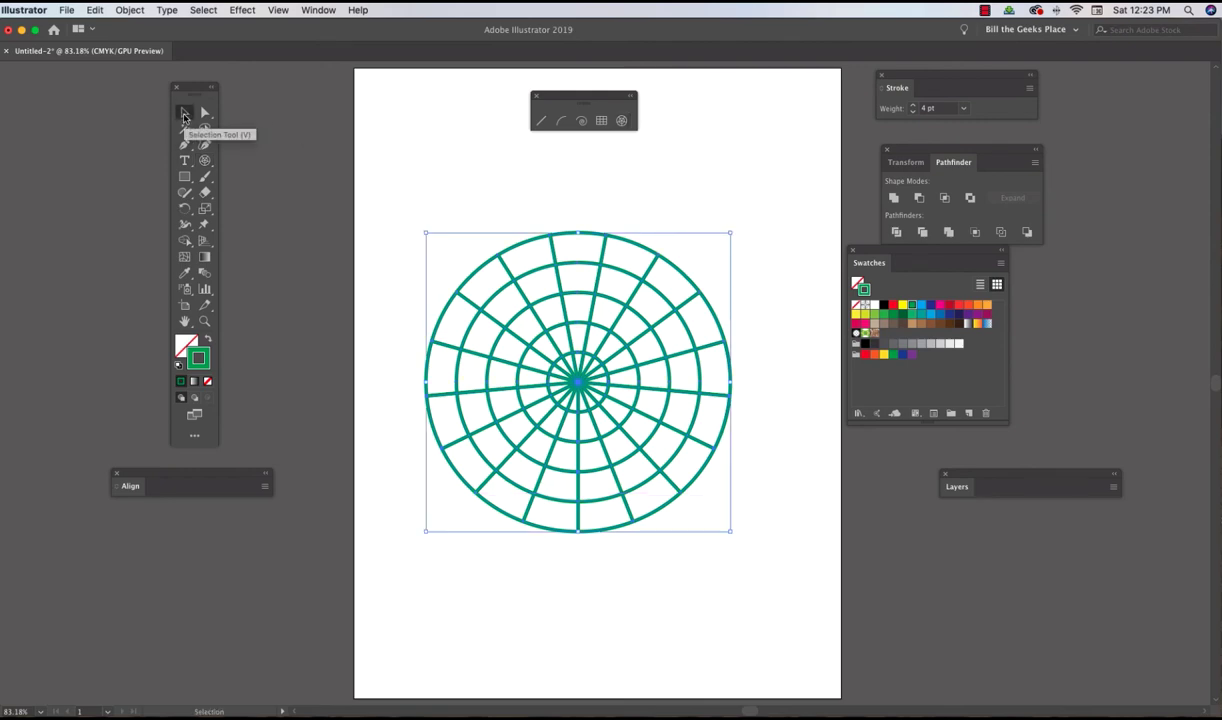
Delete the old grid and set up a new 400 by 400 pt polar grid with 7 radial dividers.
{"action": "key", "text": "Delete"}
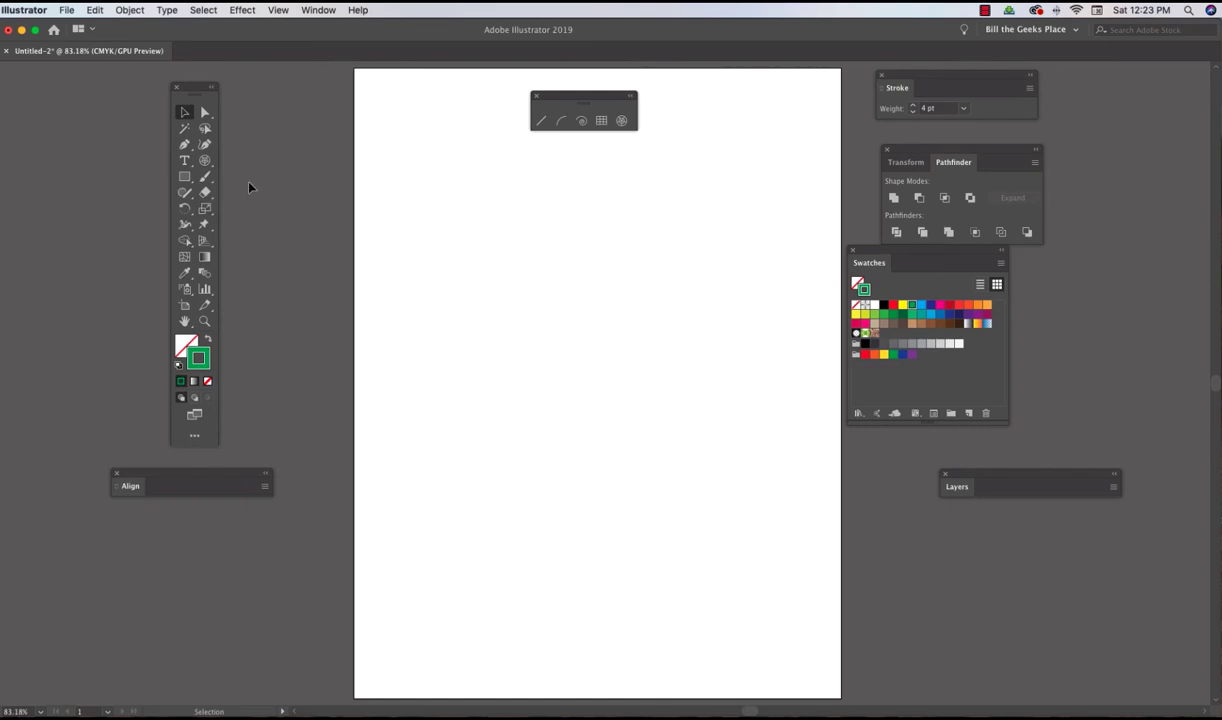
{"action": "scroll", "coordinate": [250, 186], "scroll_direction": "left", "scroll_amount": 1}
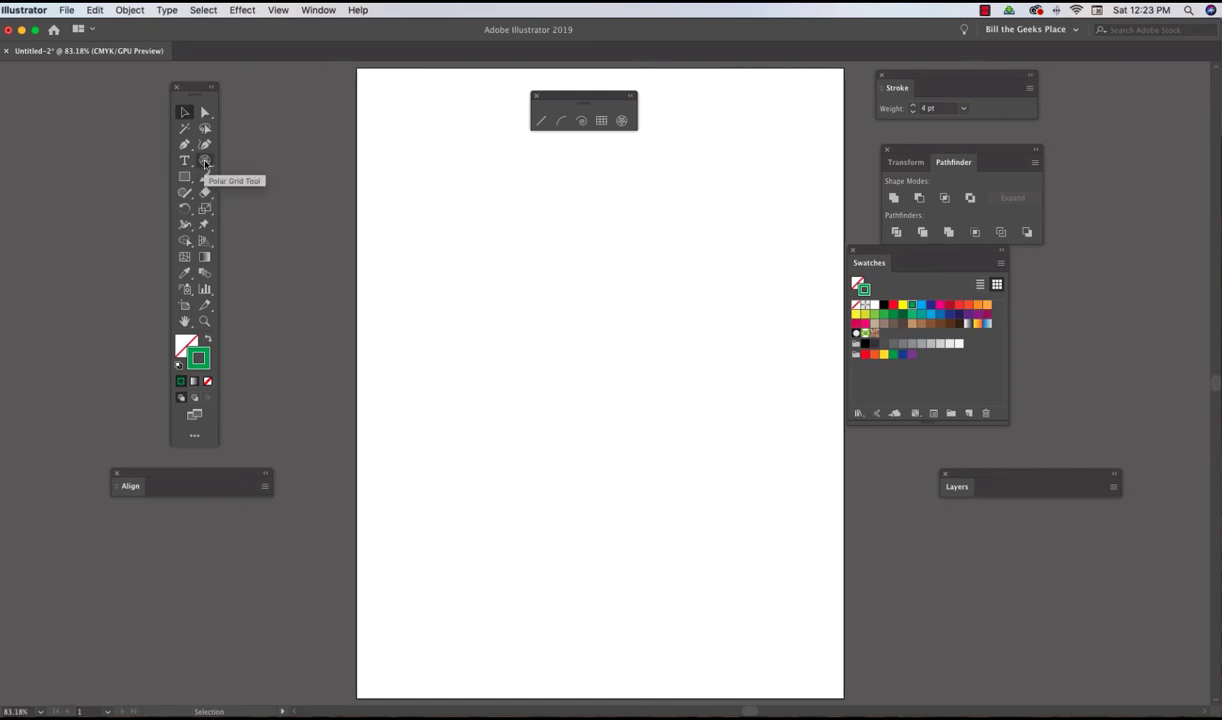
{"action": "left_click", "coordinate": [205, 161]}
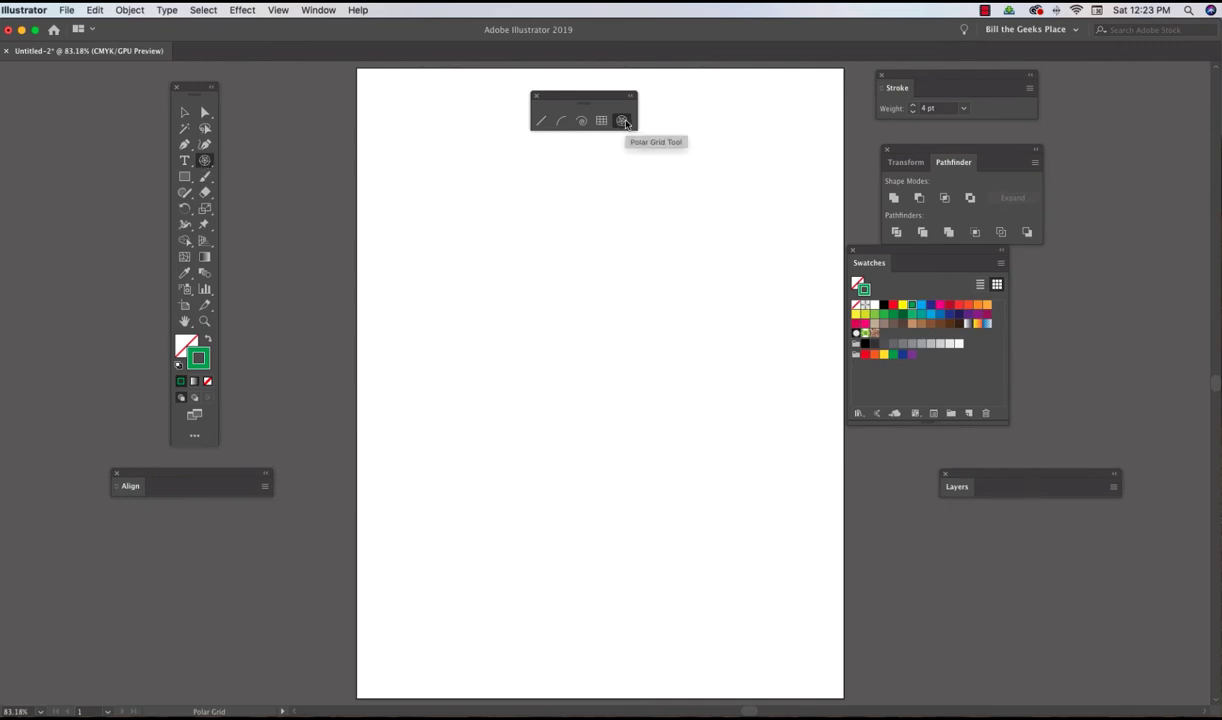
{"action": "left_click", "coordinate": [590, 334]}
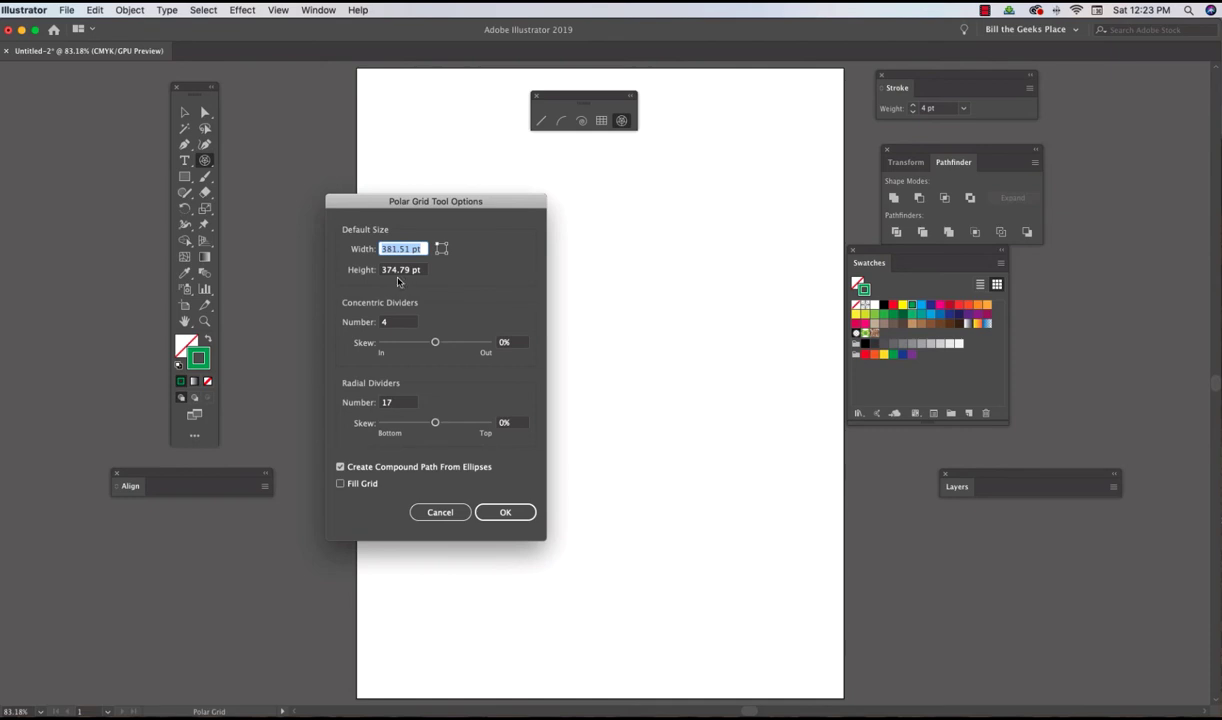
{"action": "type", "text": "400"}
{"action": "double_click", "coordinate": [395, 269]}
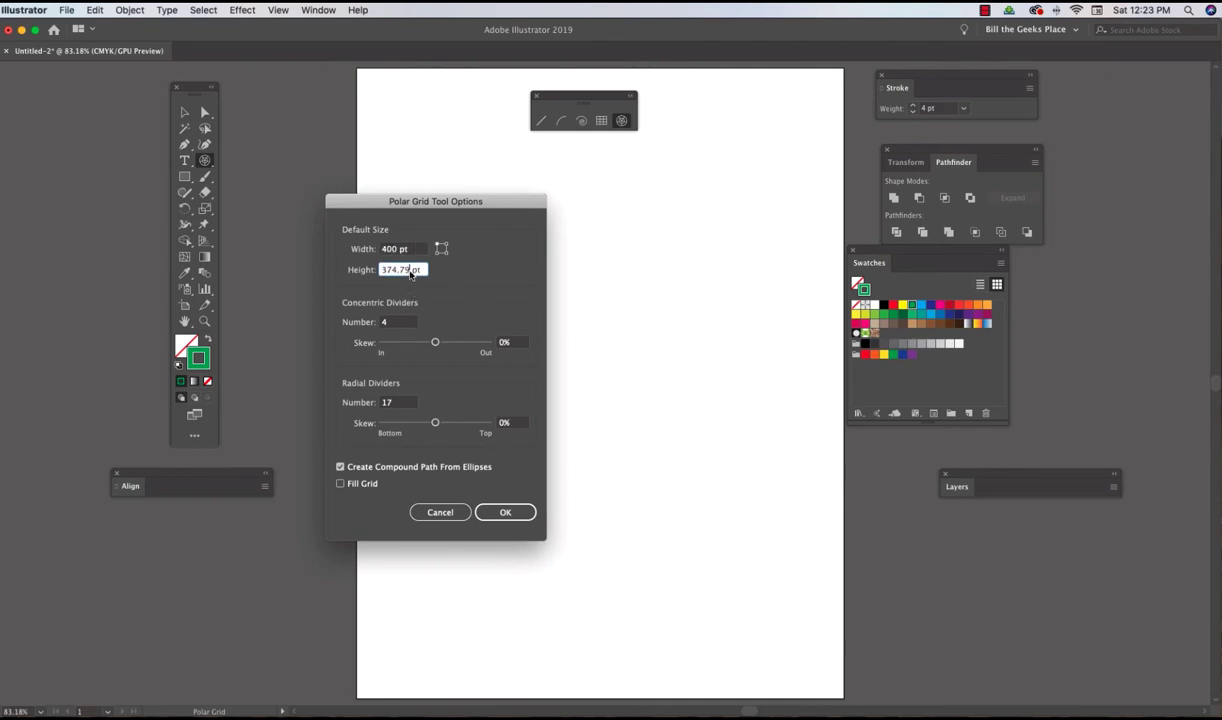
{"action": "type", "text": "400"}
{"action": "left_click", "coordinate": [385, 401]}
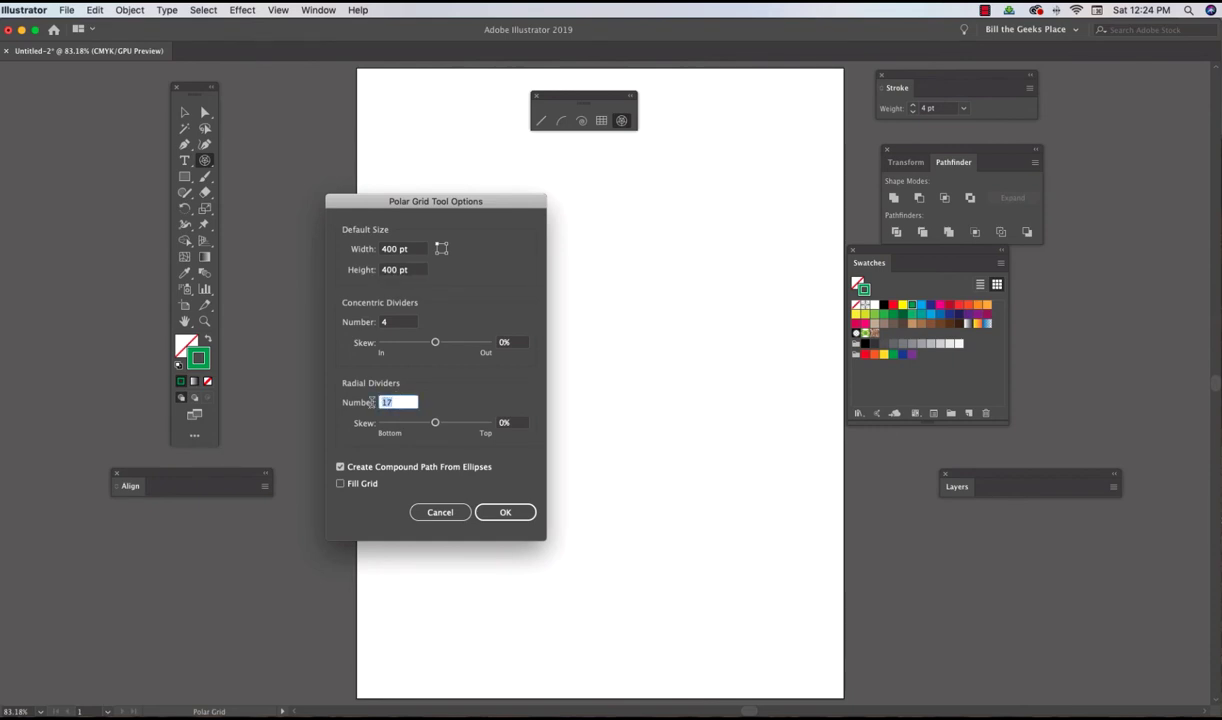
{"action": "type", "text": "7"}
Draw the 400 pt grid with 10 spokes skewed −75%, then move it toward the page centre.
{"action": "left_click_drag", "start_coordinate": [388, 402], "coordinate": [369, 402]}
{"action": "type", "text": "10"}
{"action": "left_click", "coordinate": [435, 423]}
{"action": "left_click_drag", "start_coordinate": [436, 426], "coordinate": [429, 427]}
{"action": "left_click", "coordinate": [505, 513]}
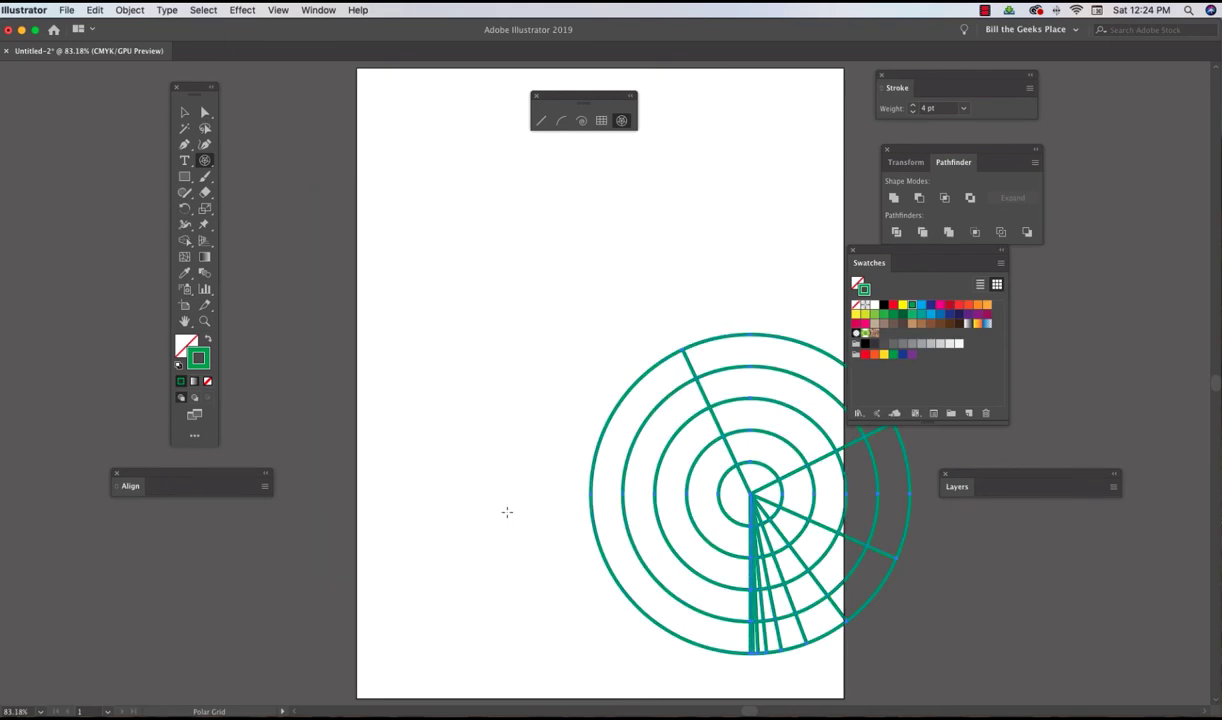
{"action": "left_click", "coordinate": [184, 112]}
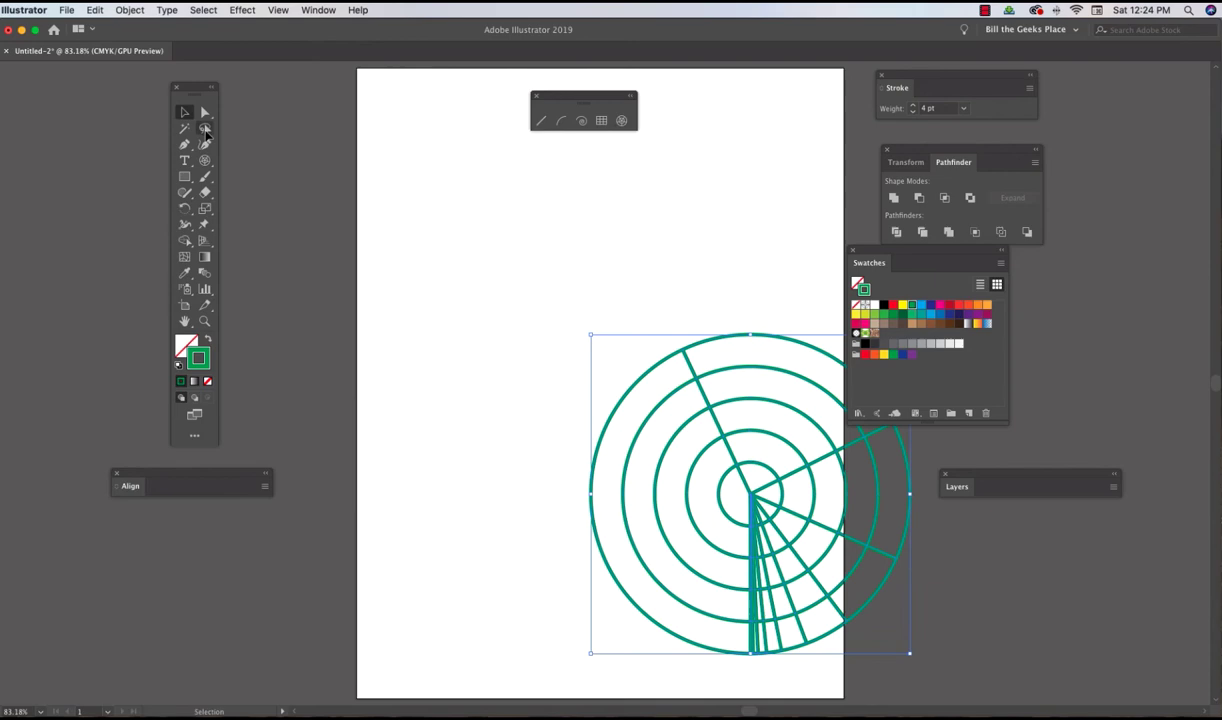
{"action": "left_click_drag", "start_coordinate": [755, 505], "coordinate": [618, 380]}
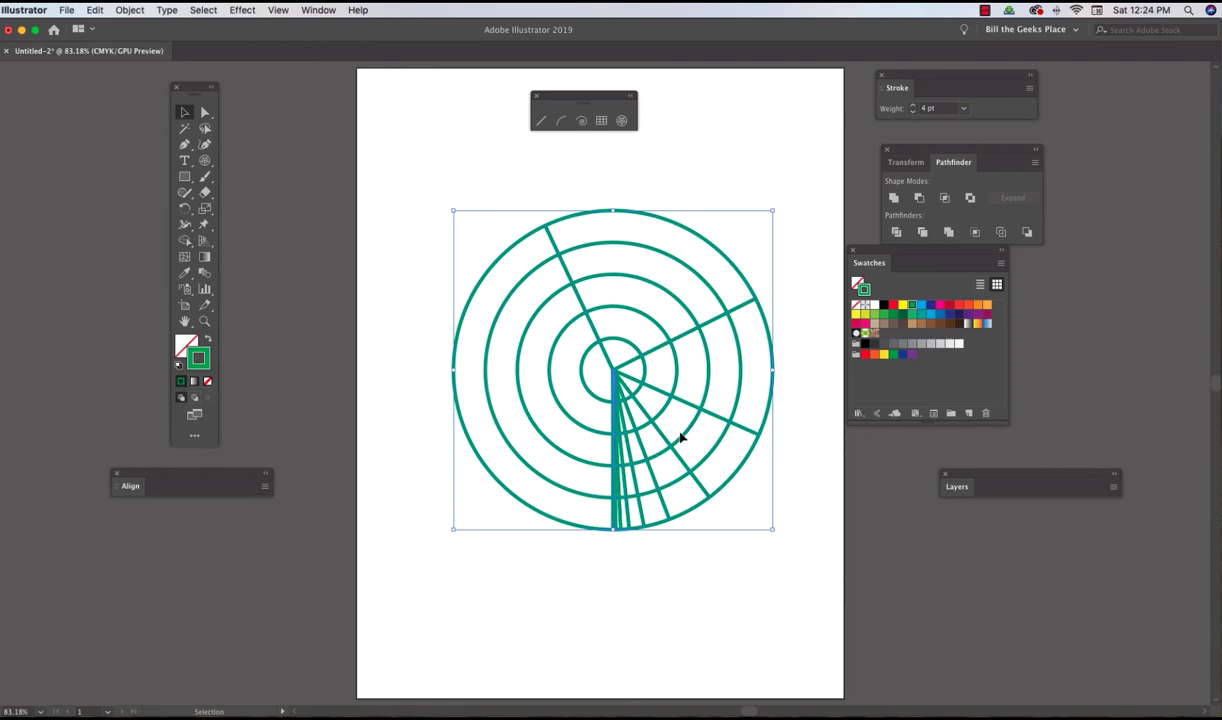
Delete the skewed grid and redraw the 400 pt grid with 10 spokes at 0% skew.
{"action": "key", "text": "Delete"}
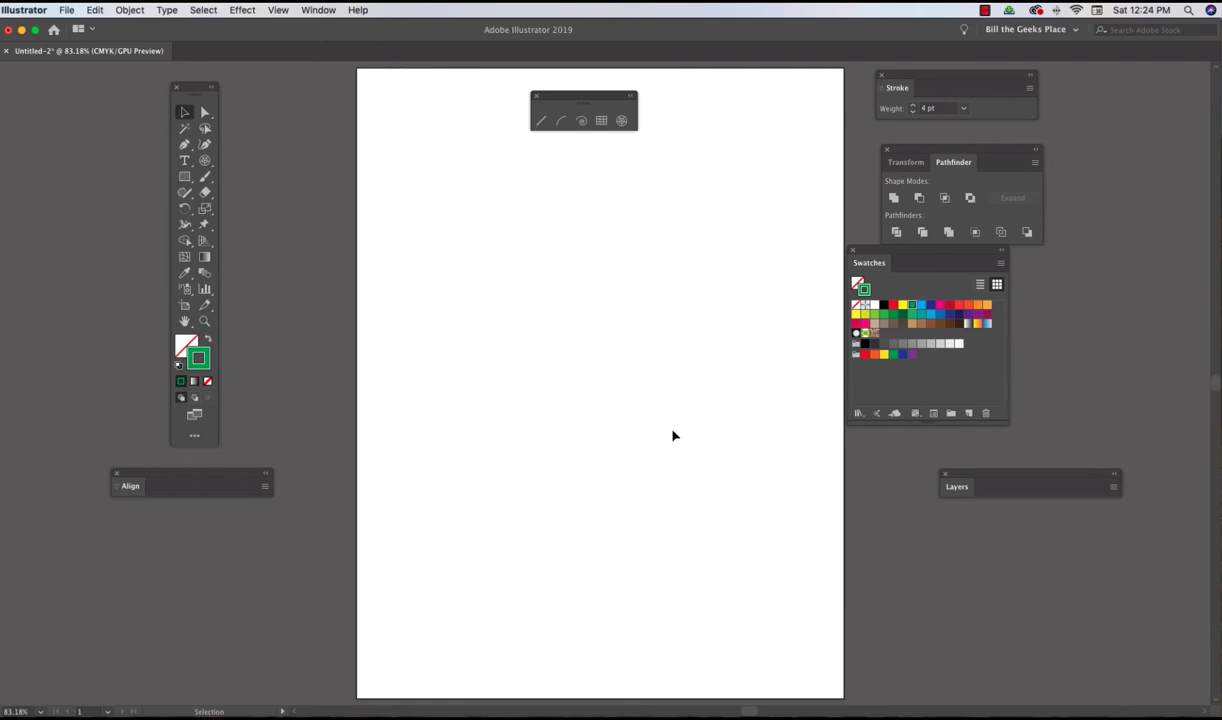
{"action": "left_click", "coordinate": [204, 160]}
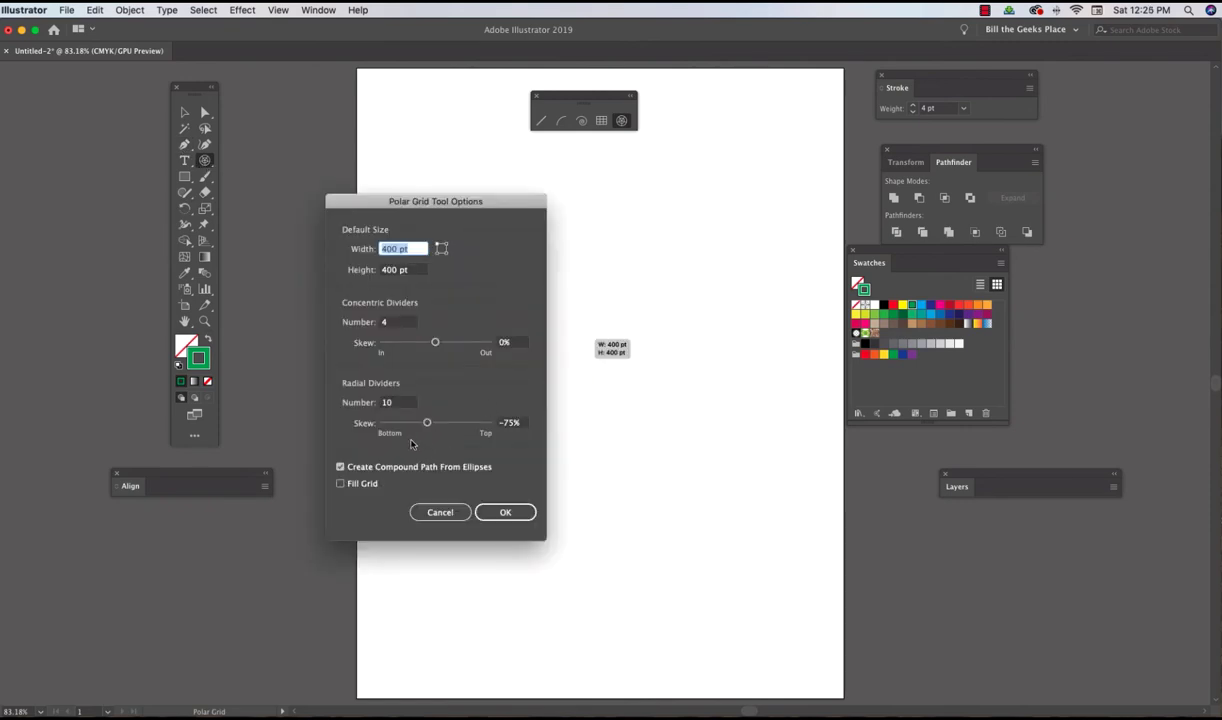
{"action": "left_click_drag", "start_coordinate": [435, 425], "coordinate": [435, 425]}
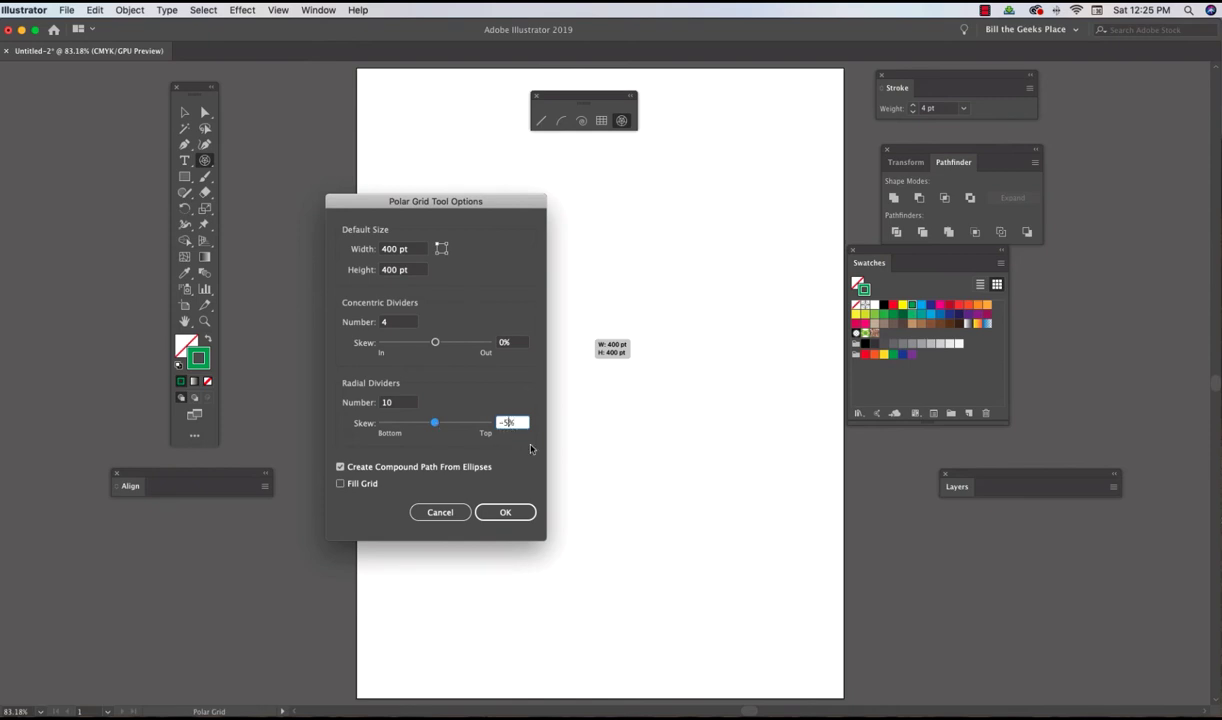
{"action": "key", "text": "BackSpace"}
{"action": "type", "text": "0"}
{"action": "left_click", "coordinate": [504, 514]}
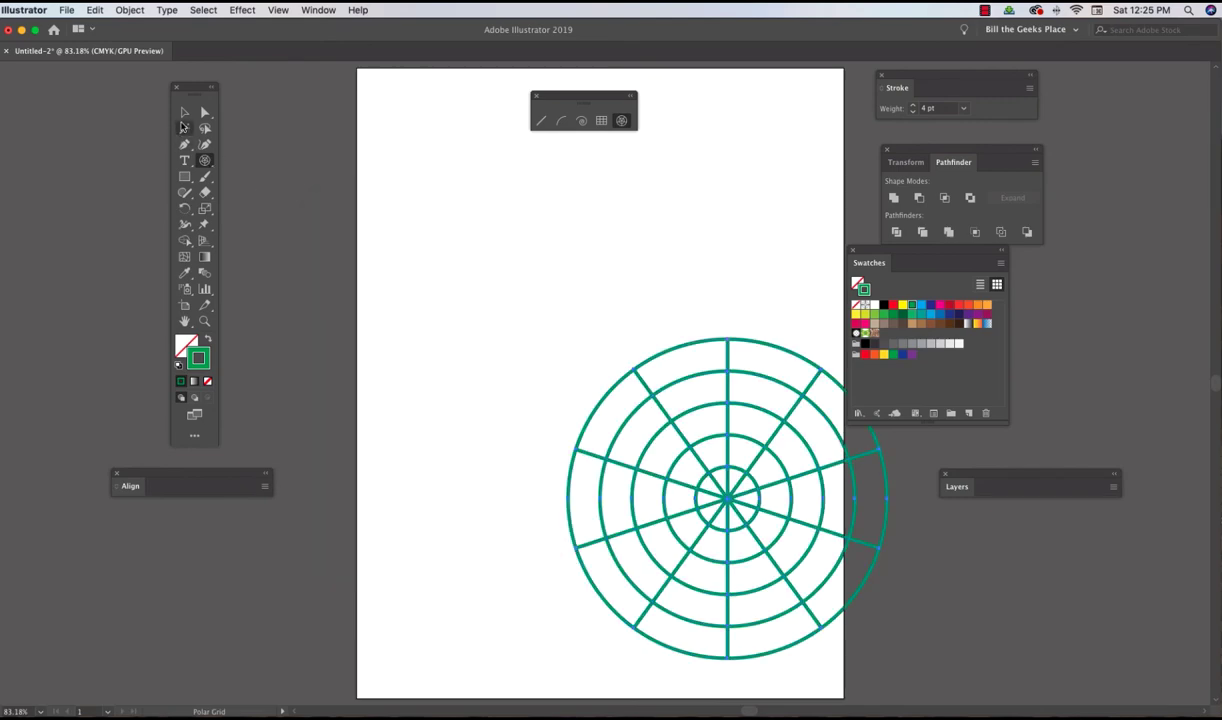
Drag the evenly spaced grid up and left into the middle of the artboard.
{"action": "left_click", "coordinate": [184, 112]}
{"action": "left_click_drag", "start_coordinate": [726, 498], "coordinate": [607, 347]}
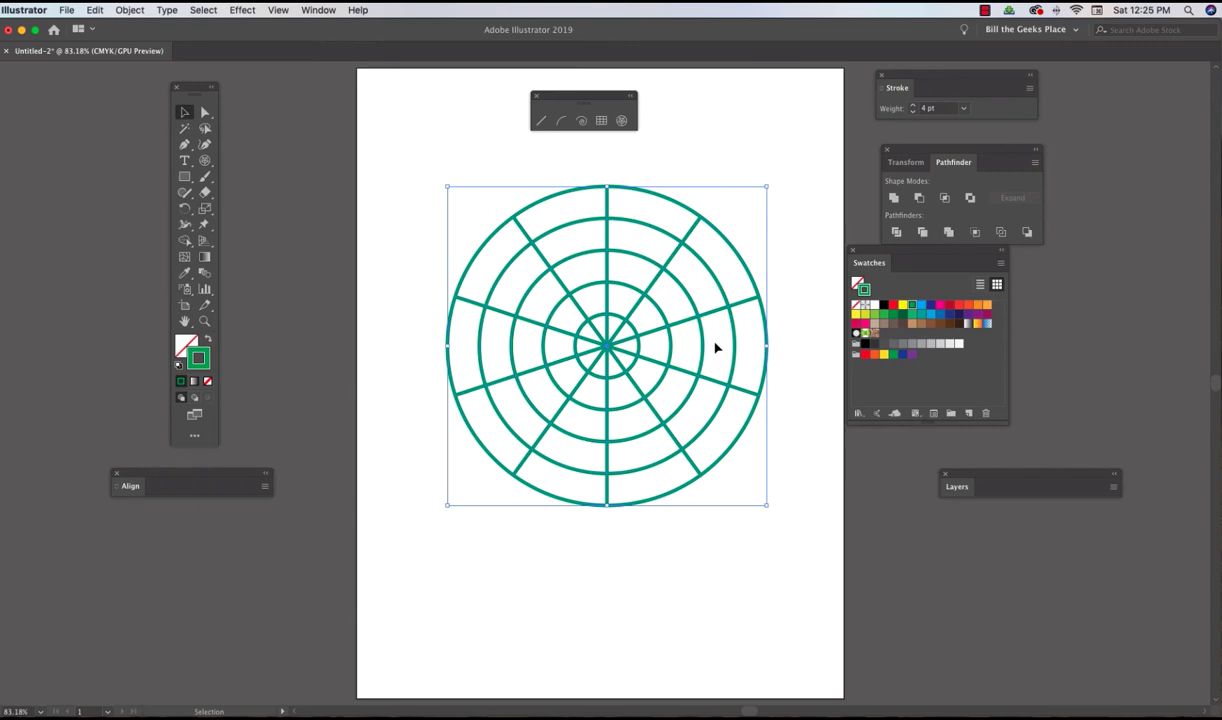
Delete the centred grid, drag out a test grid varying rings and spokes, then delete it too.
{"action": "key", "text": "Delete"}
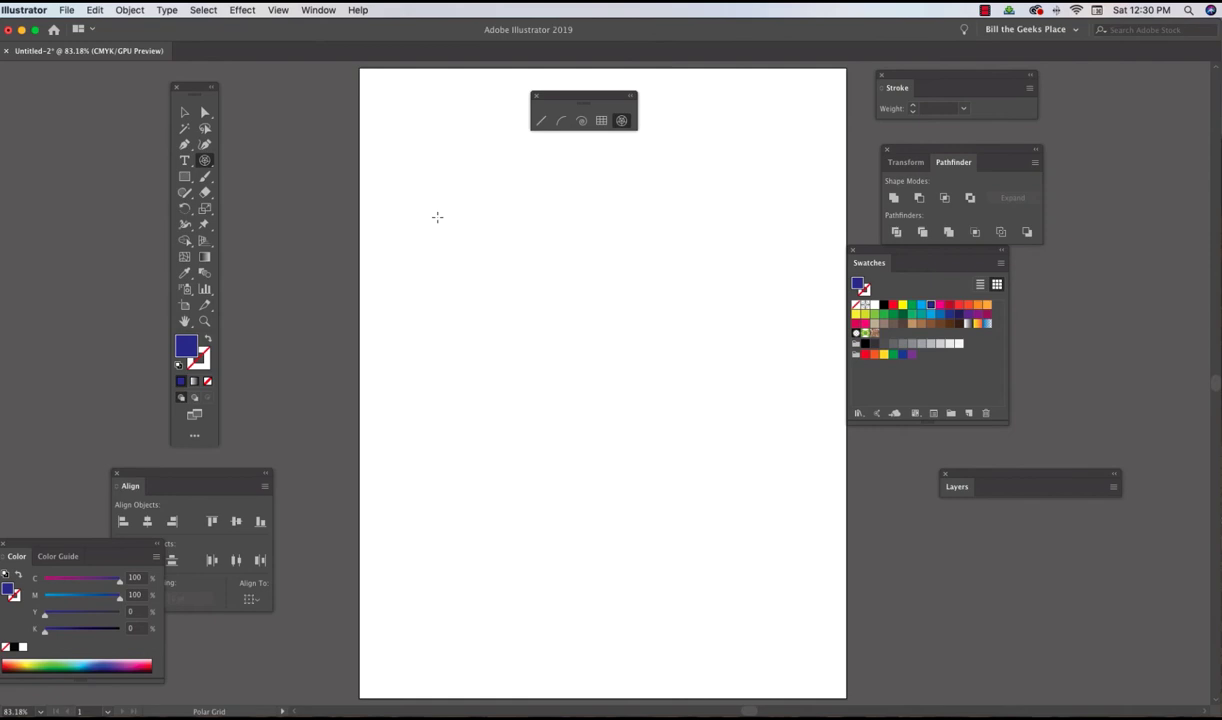
{"action": "left_click_drag", "start_coordinate": [420, 211], "coordinate": [775, 527]}
{"action": "key", "text": "Down"}
{"action": "key", "text": "Down"}
{"action": "key", "text": "Up"}
{"action": "key", "text": "Up"}
{"action": "key", "text": "Up"}
{"action": "key", "text": "Up"}
{"action": "key", "text": "Right"}
{"action": "key", "text": "Right"}
{"action": "key", "text": "Right"}
{"action": "key", "text": "Right"}
{"action": "key", "text": "Right"}
{"action": "key", "text": "Right"}
{"action": "key", "text": "Right"}
{"action": "key", "text": "Right"}
{"action": "key", "text": "Right"}
{"action": "key", "text": "Right"}
{"action": "key", "text": "Right"}
{"action": "key", "text": "Left"}
{"action": "key", "text": "Left"}
{"action": "key", "text": "Left"}
{"action": "key", "text": "Left"}
{"action": "key", "text": "Left"}
{"action": "key", "text": "Left"}
{"action": "key", "text": "Left"}
{"action": "key", "text": "Left"}
{"action": "key", "text": "Left"}
{"action": "key", "text": "Left"}
{"action": "key", "text": "Left"}
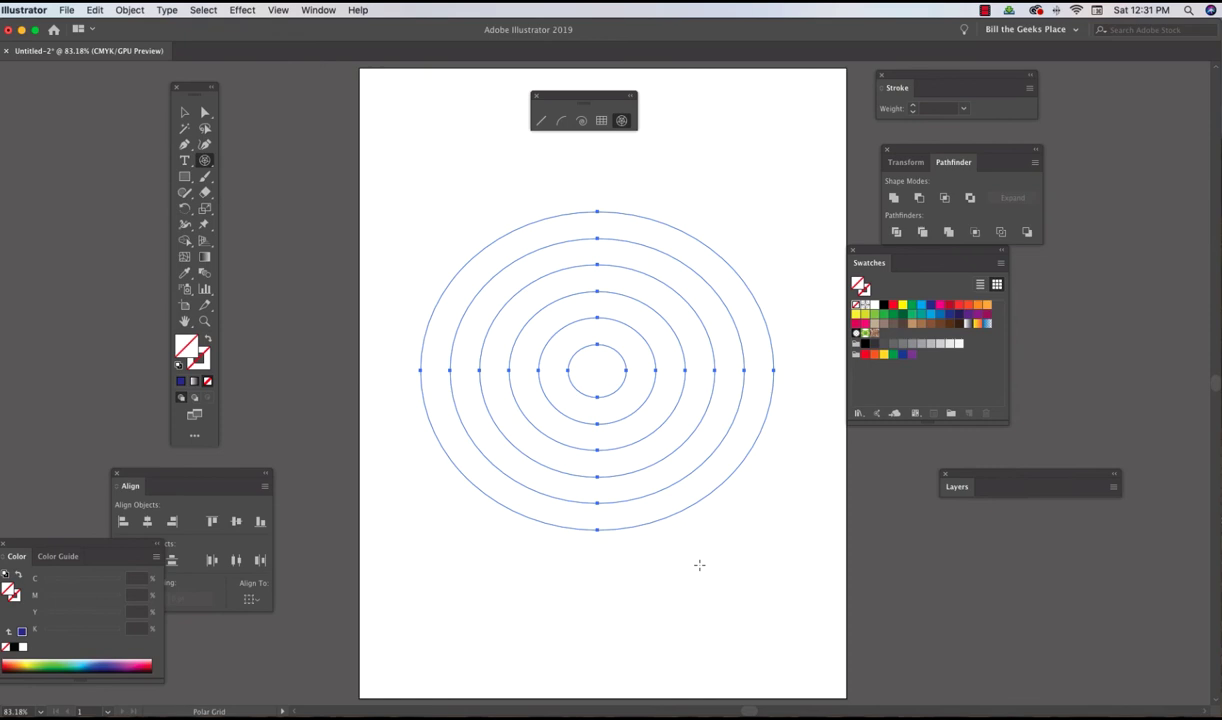
{"action": "key", "text": "Delete"}
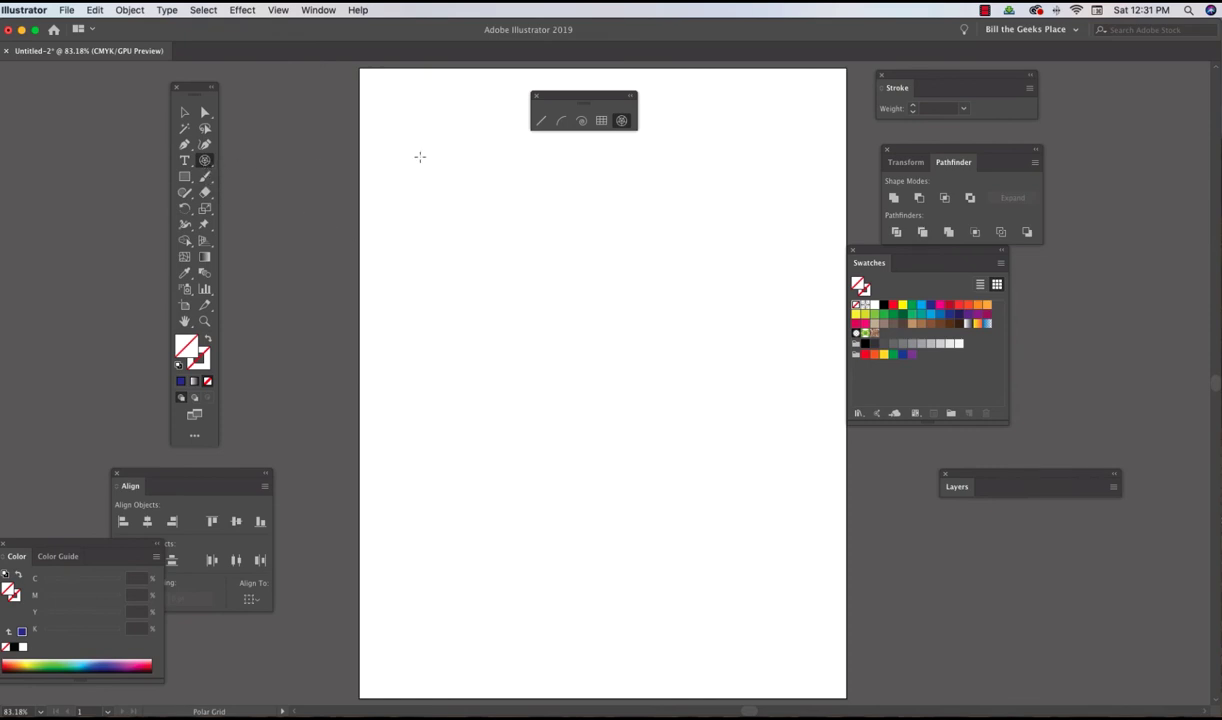
{"action": "left_click", "coordinate": [590, 333]}
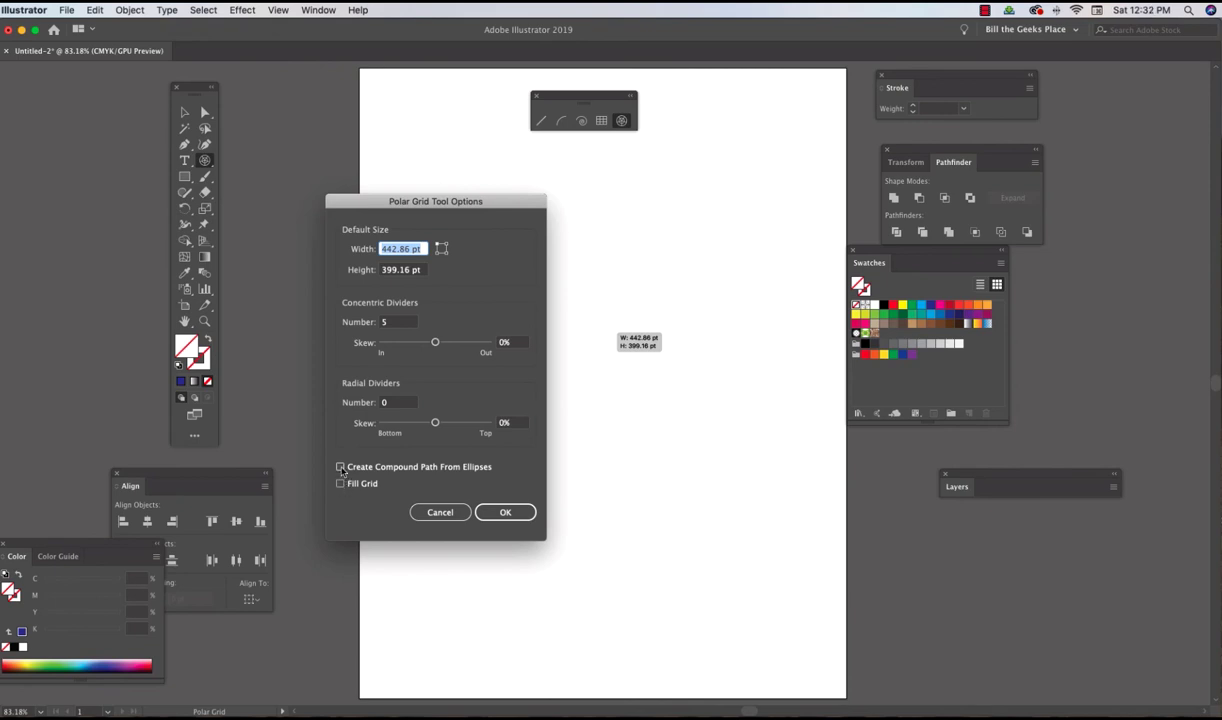
{"action": "left_click", "coordinate": [507, 514]}
Draw a six-ring polar grid with no spokes mid-page and marquee-select it.
{"action": "left_click", "coordinate": [441, 513]}
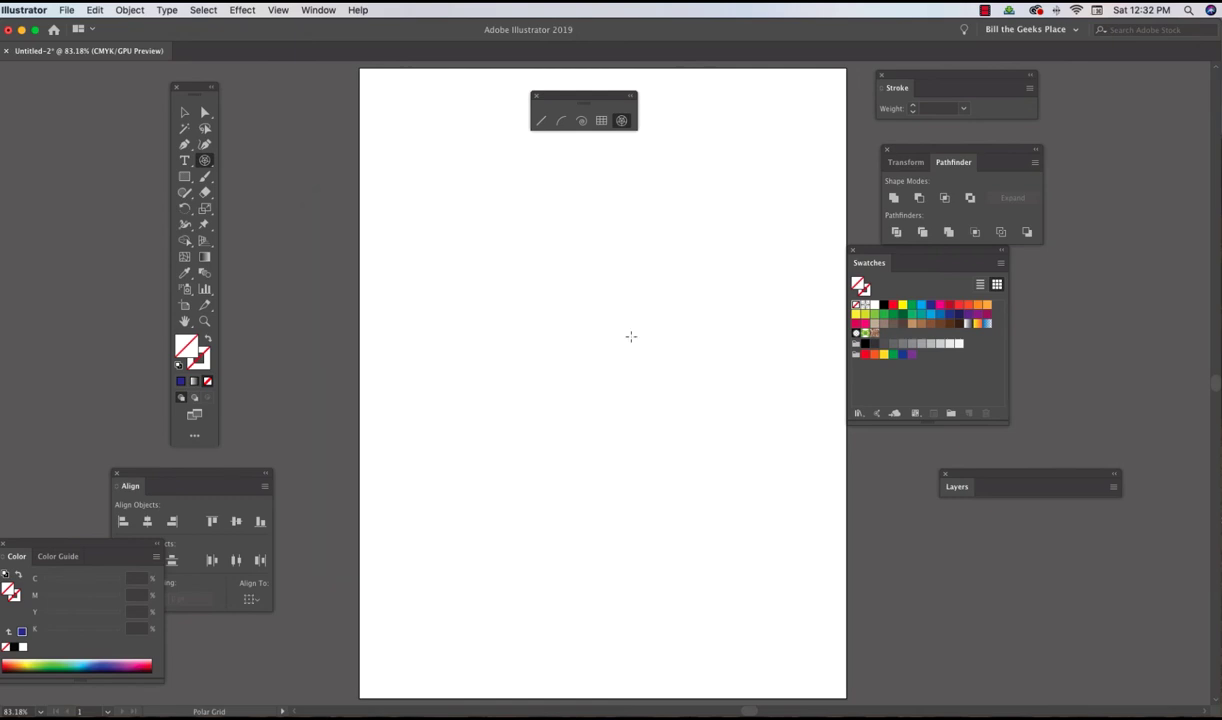
{"action": "left_click_drag", "start_coordinate": [436, 207], "coordinate": [779, 516]}
{"action": "key", "text": "Right"}
{"action": "key", "text": "Right"}
{"action": "key", "text": "Right"}
{"action": "key", "text": "Right"}
{"action": "key", "text": "Right"}
{"action": "key", "text": "Right"}
{"action": "key", "text": "Left"}
{"action": "key", "text": "Left"}
{"action": "key", "text": "Left"}
{"action": "key", "text": "Left"}
{"action": "key", "text": "Left"}
{"action": "key", "text": "Left"}
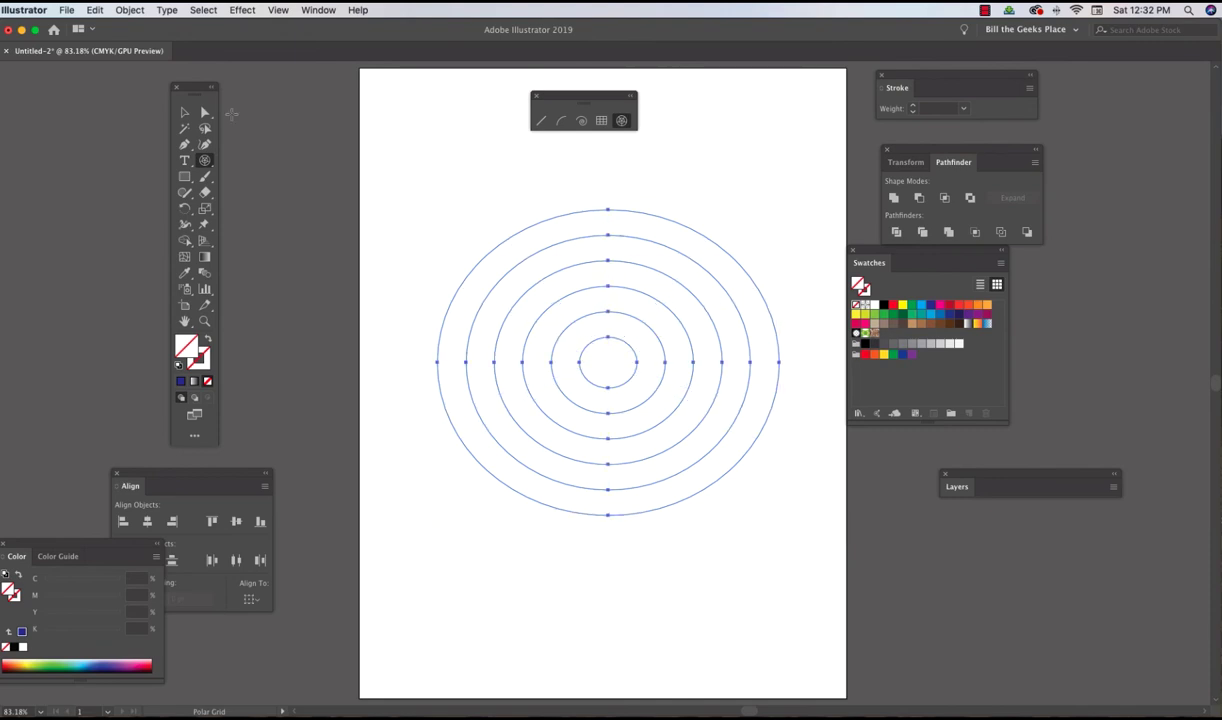
{"action": "left_click", "coordinate": [184, 112]}
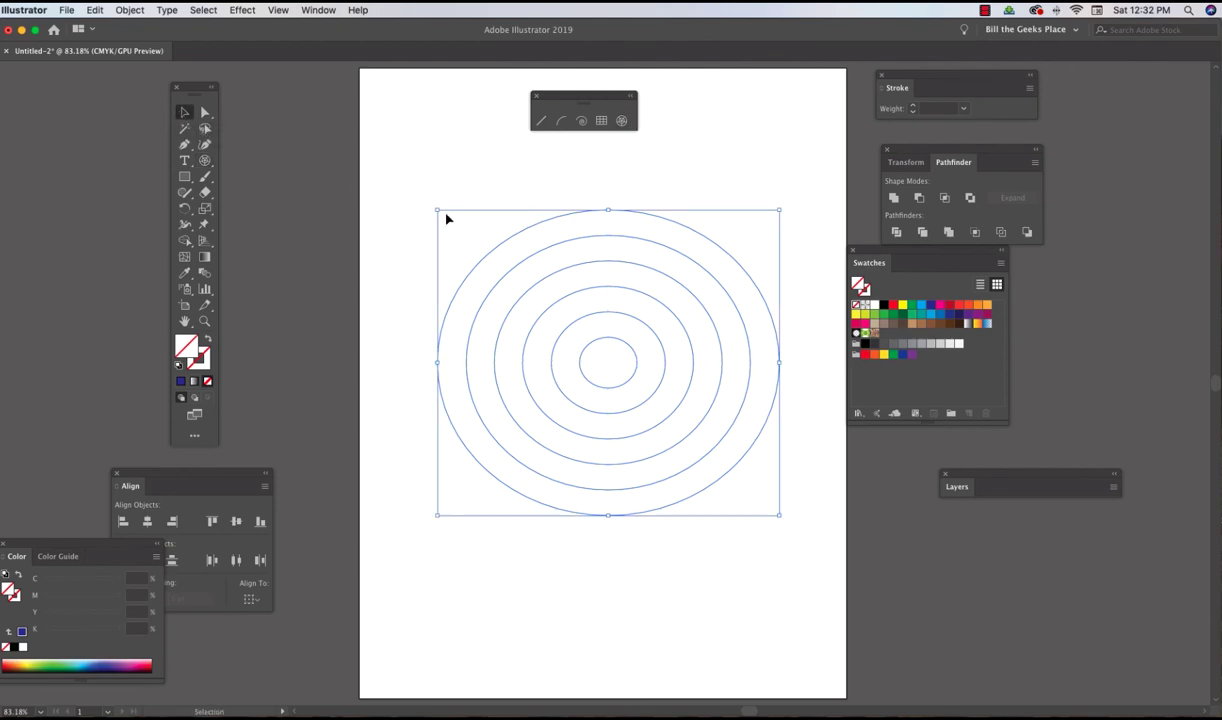
{"action": "left_click_drag", "start_coordinate": [395, 194], "coordinate": [818, 567]}
{"action": "left_click", "coordinate": [127, 11]}
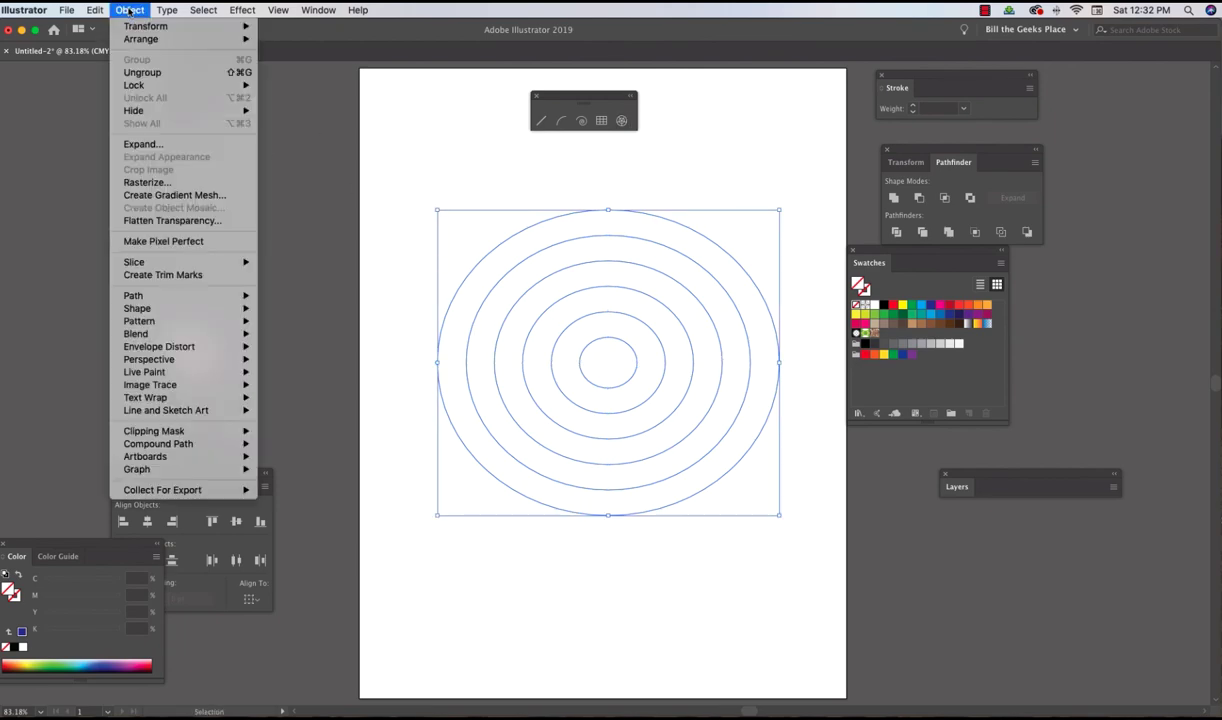
{"action": "left_click", "coordinate": [151, 74]}
{"action": "left_click", "coordinate": [130, 10]}
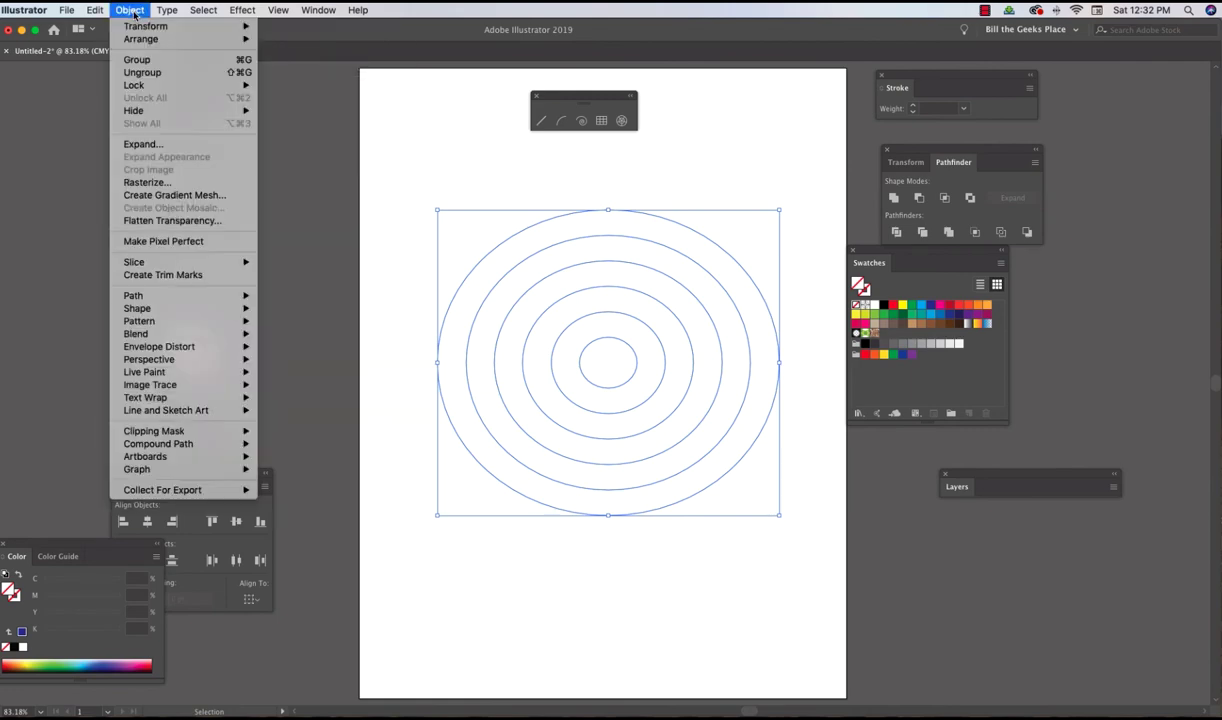
{"action": "left_click", "coordinate": [141, 74]}
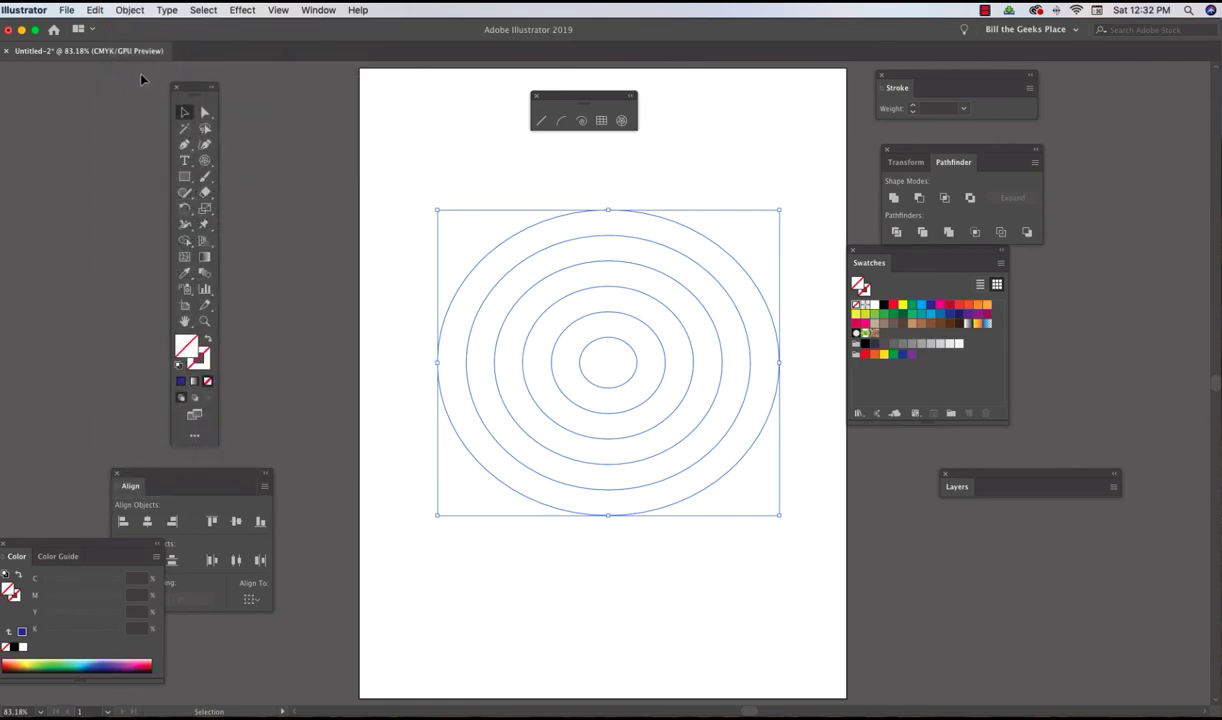
{"action": "left_click", "coordinate": [130, 11]}
{"action": "left_click", "coordinate": [304, 151]}
{"action": "left_click", "coordinate": [614, 343]}
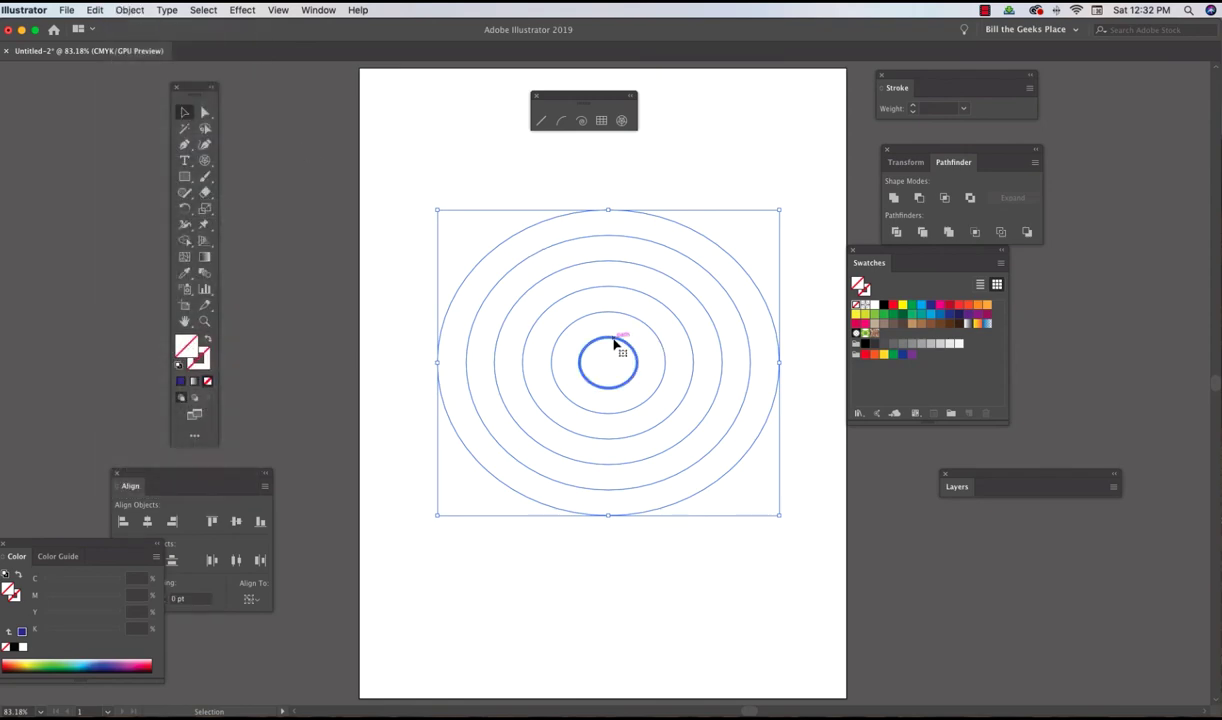
{"action": "key", "text": "Delete"}
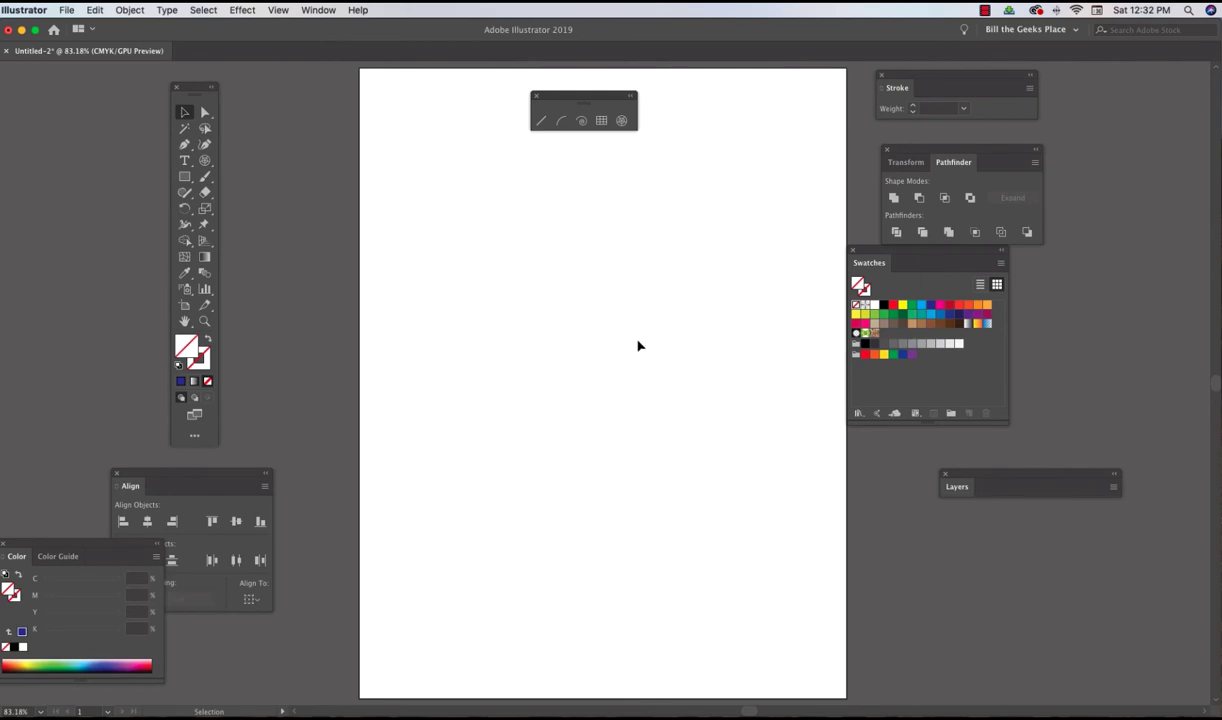
{"action": "left_click", "coordinate": [614, 350]}
{"action": "left_click", "coordinate": [612, 340]}
{"action": "left_click_drag", "start_coordinate": [405, 151], "coordinate": [828, 568]}
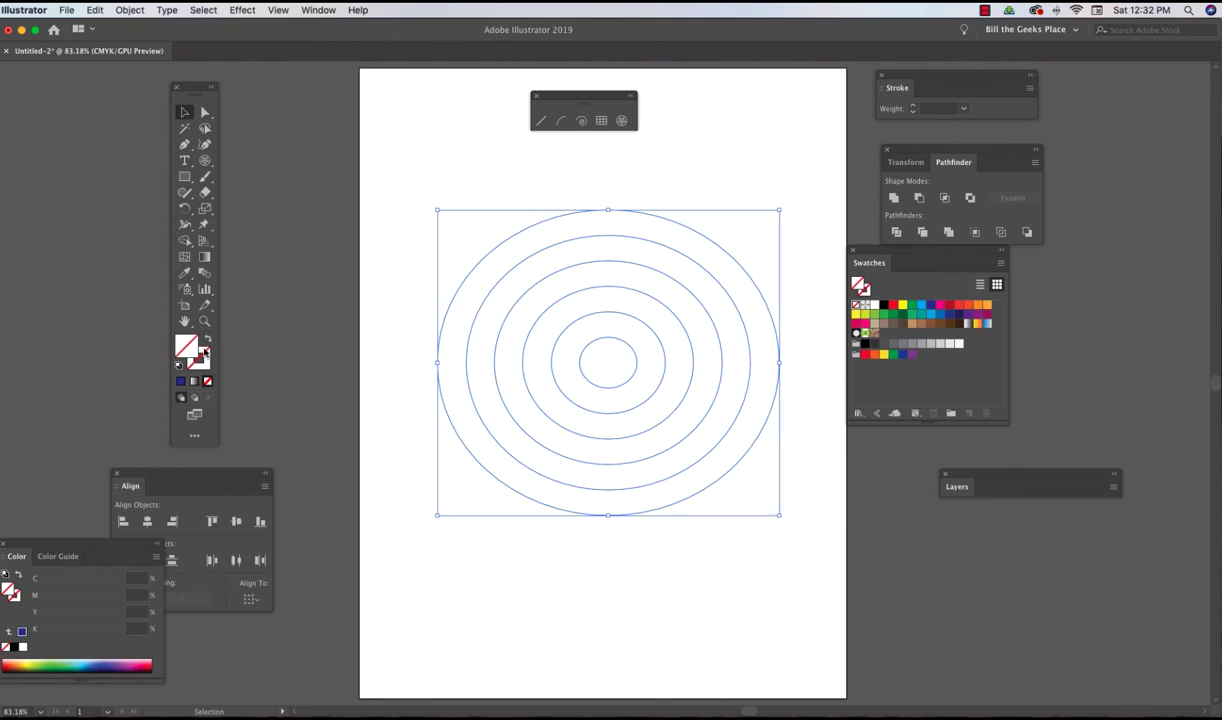
Reset to default black stroke and fill the three innermost circles red, green and yellow.
{"action": "left_click", "coordinate": [179, 366]}
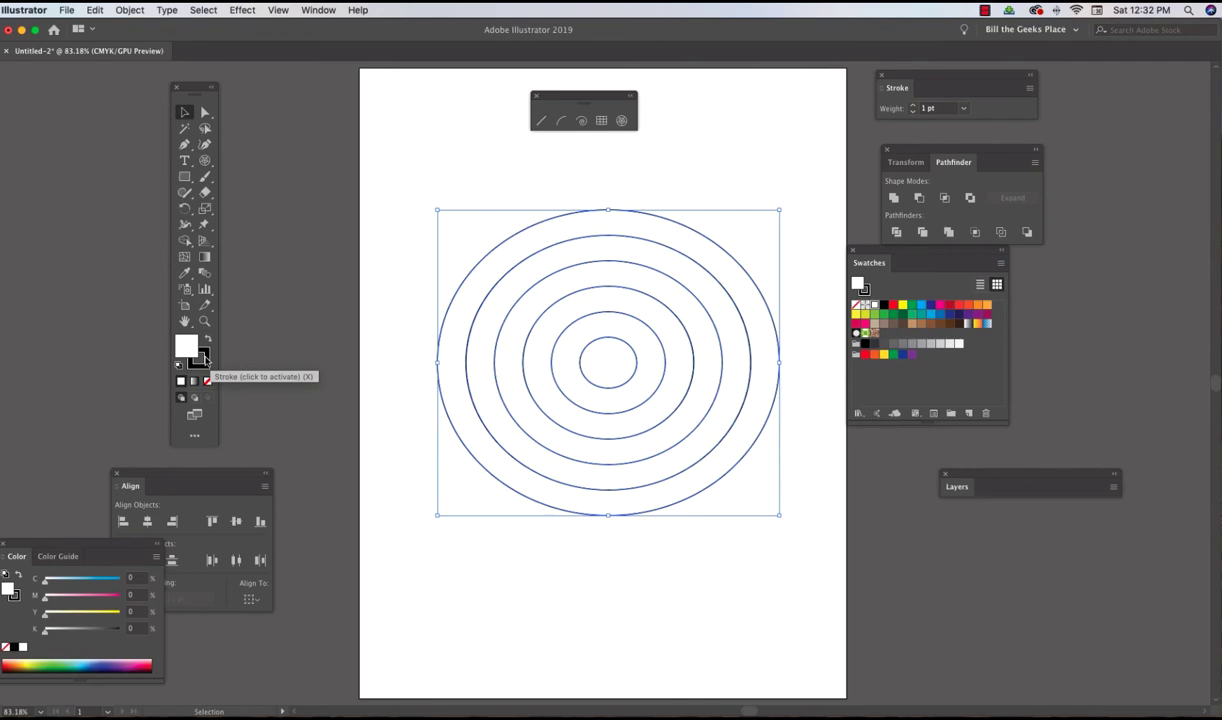
{"action": "left_click", "coordinate": [686, 134]}
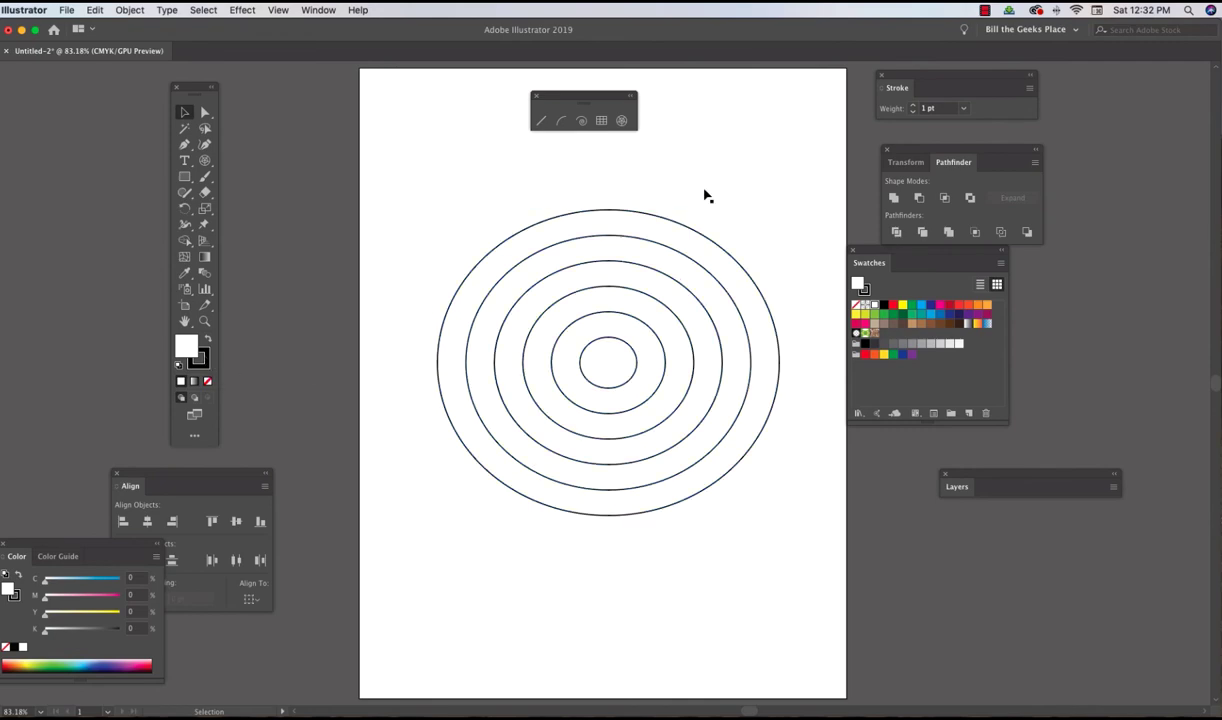
{"action": "left_click", "coordinate": [630, 348]}
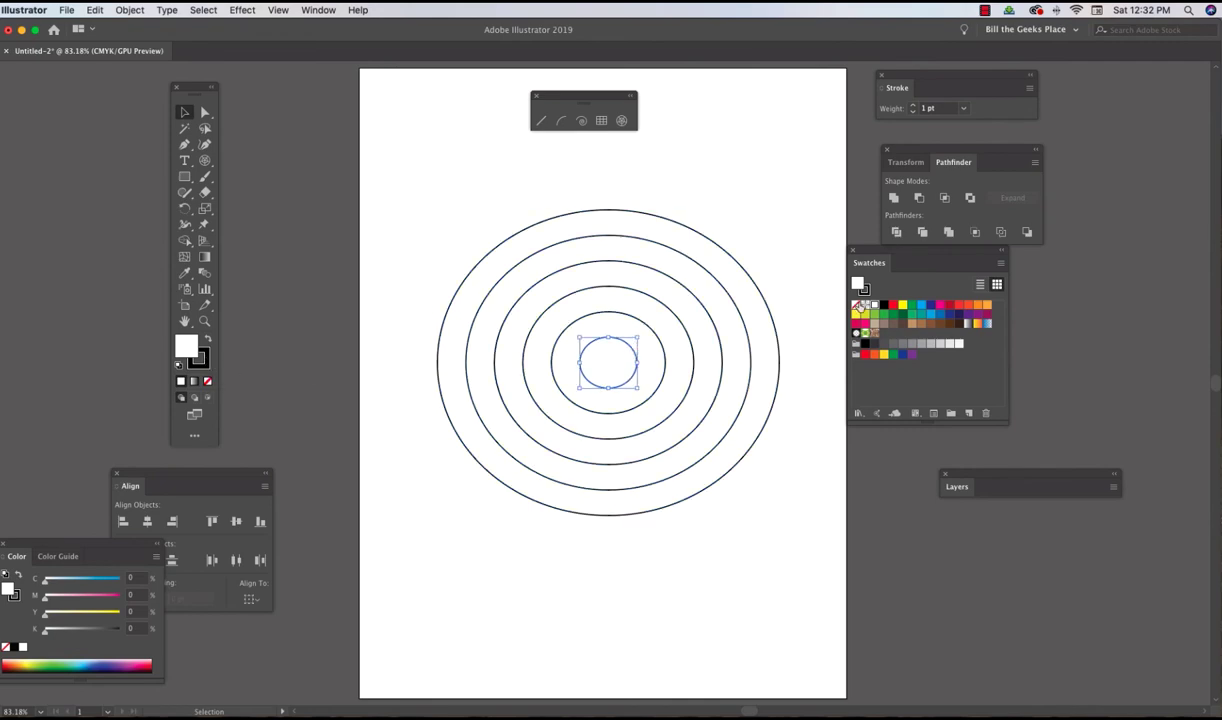
{"action": "left_click", "coordinate": [892, 306]}
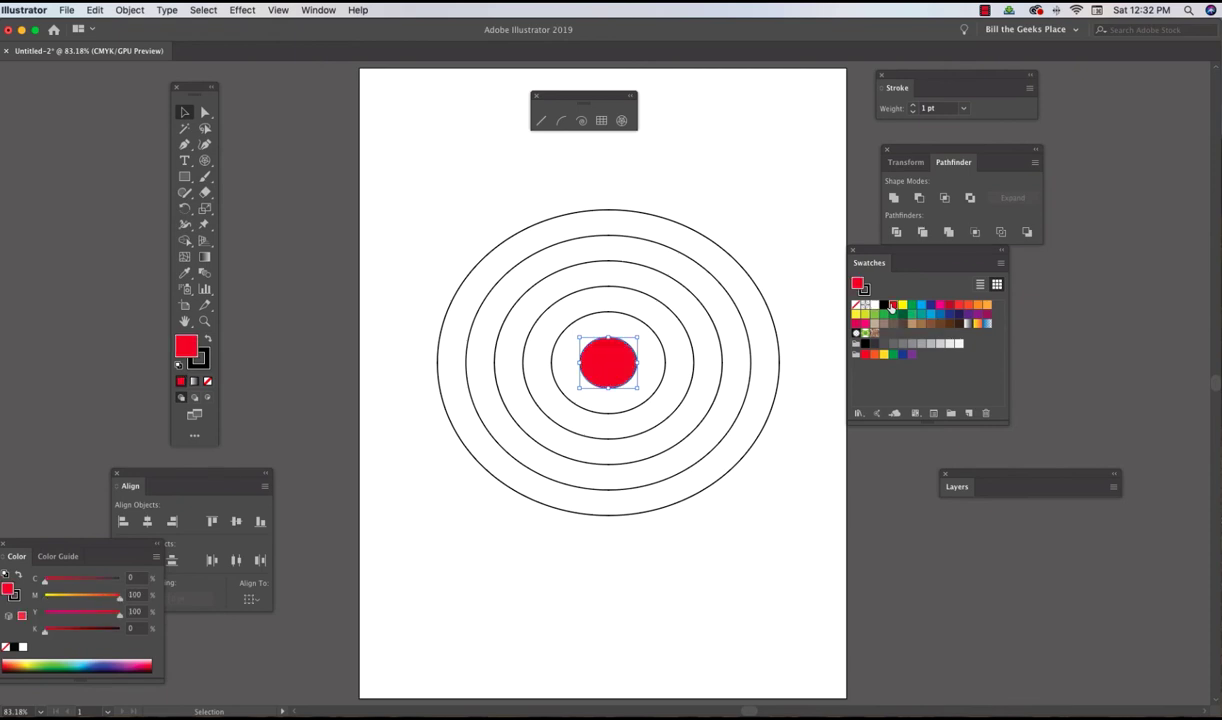
{"action": "left_click", "coordinate": [667, 368]}
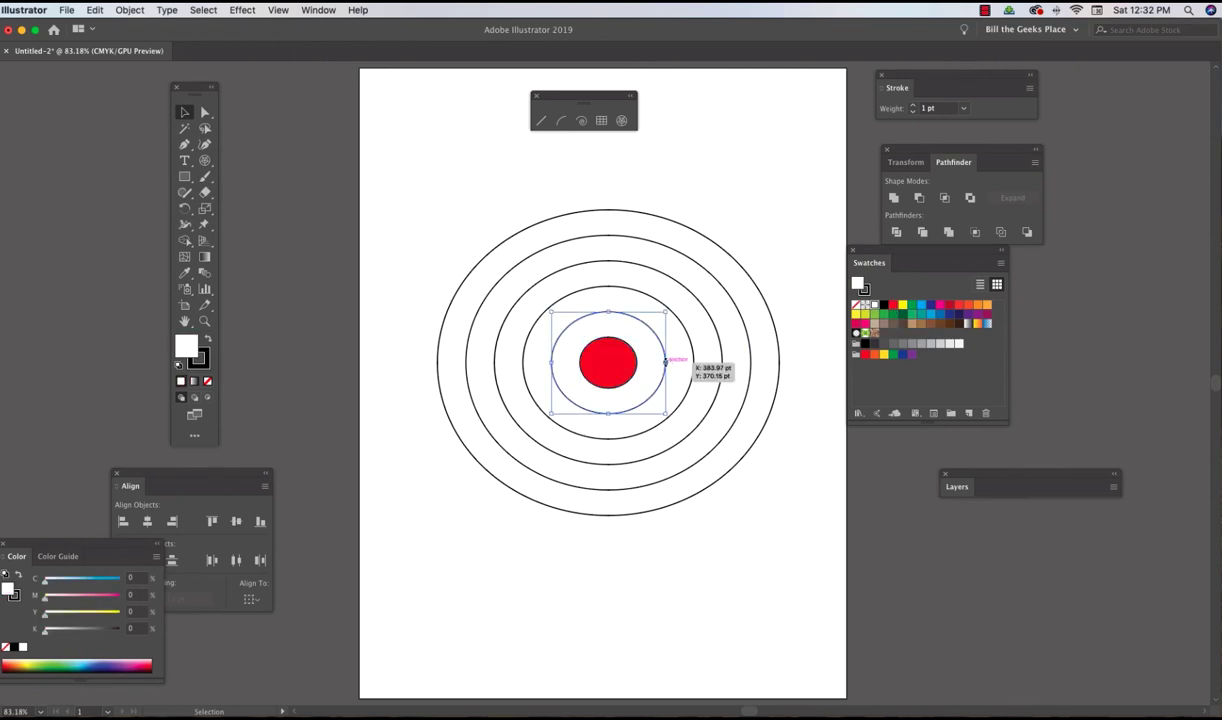
{"action": "left_click", "coordinate": [912, 307]}
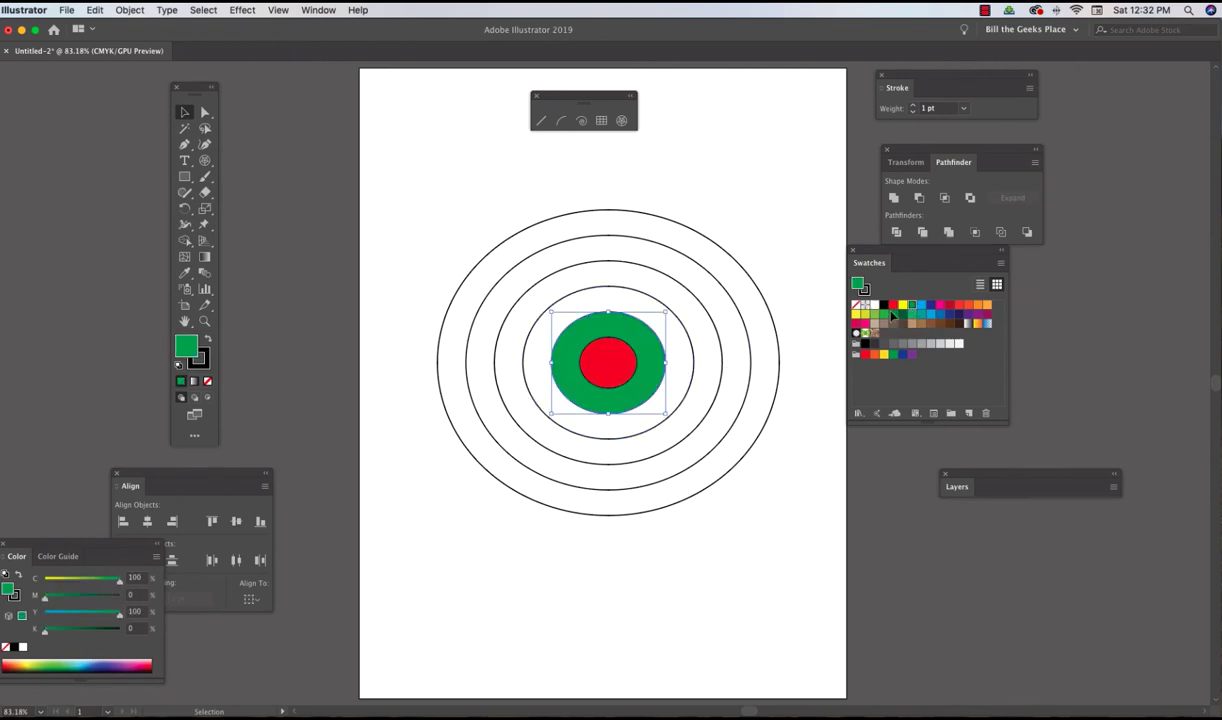
{"action": "left_click", "coordinate": [692, 370]}
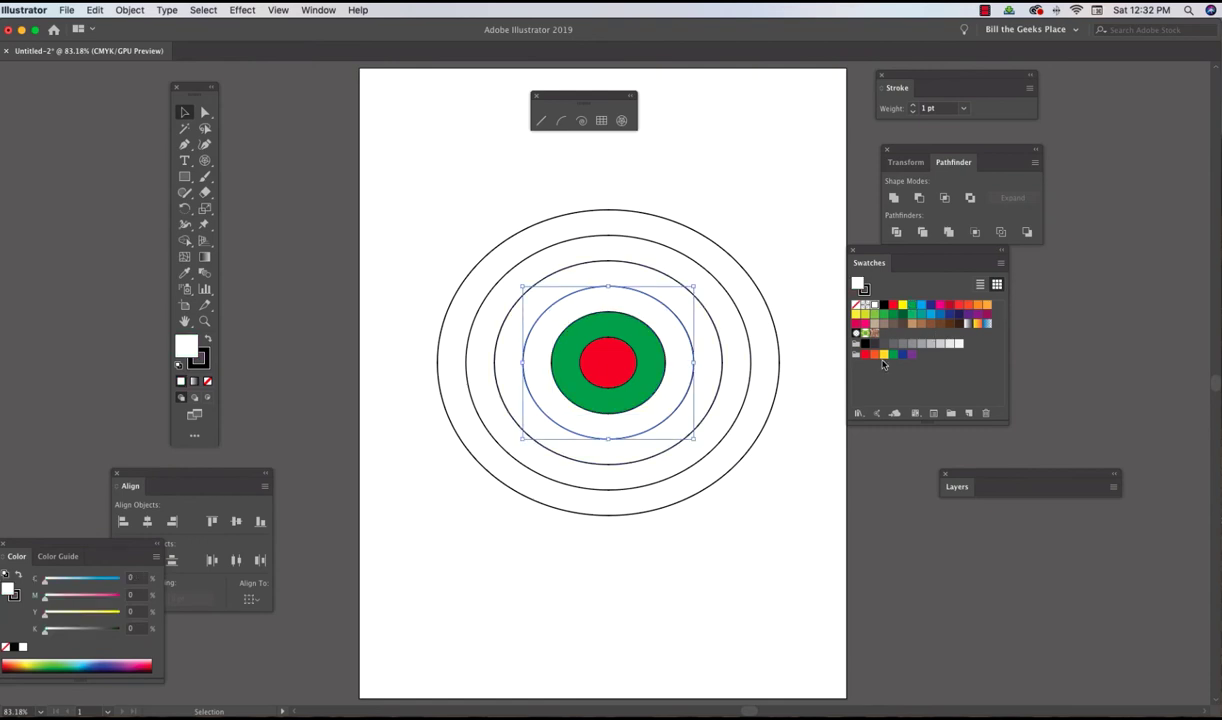
{"action": "left_click", "coordinate": [884, 357]}
Fill the fourth, fifth and outermost circles blue, orange and cyan.
{"action": "left_click", "coordinate": [722, 363]}
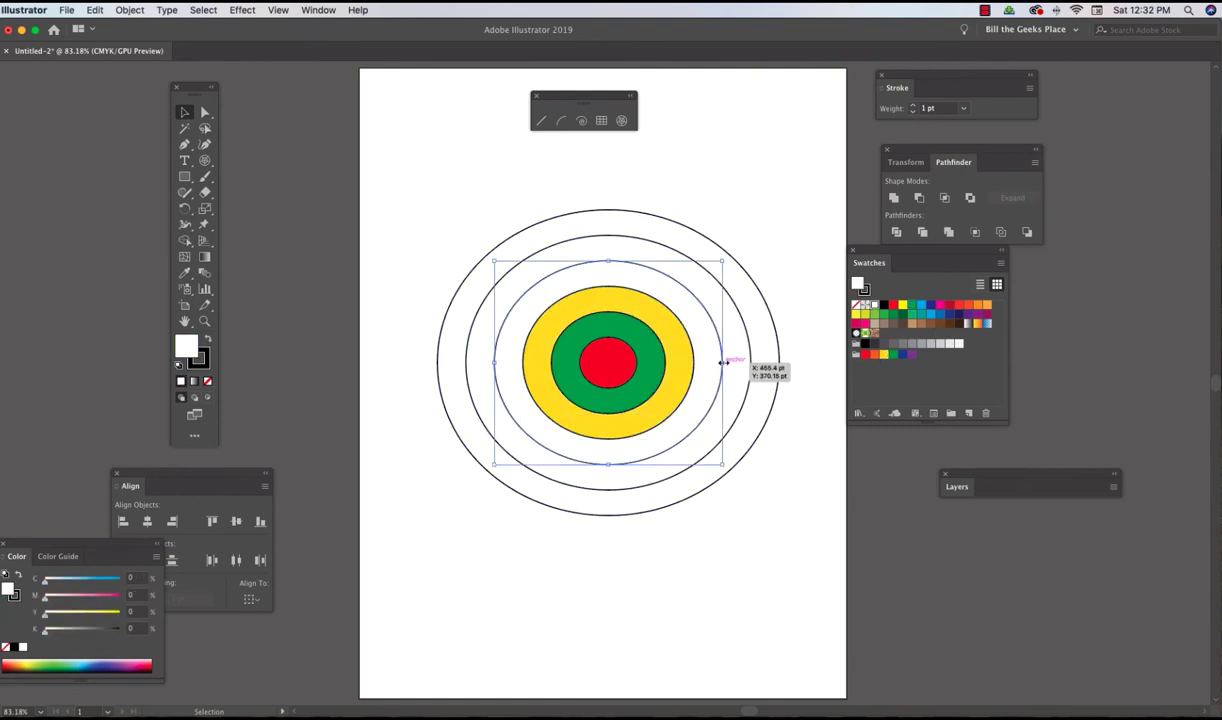
{"action": "left_click", "coordinate": [940, 316]}
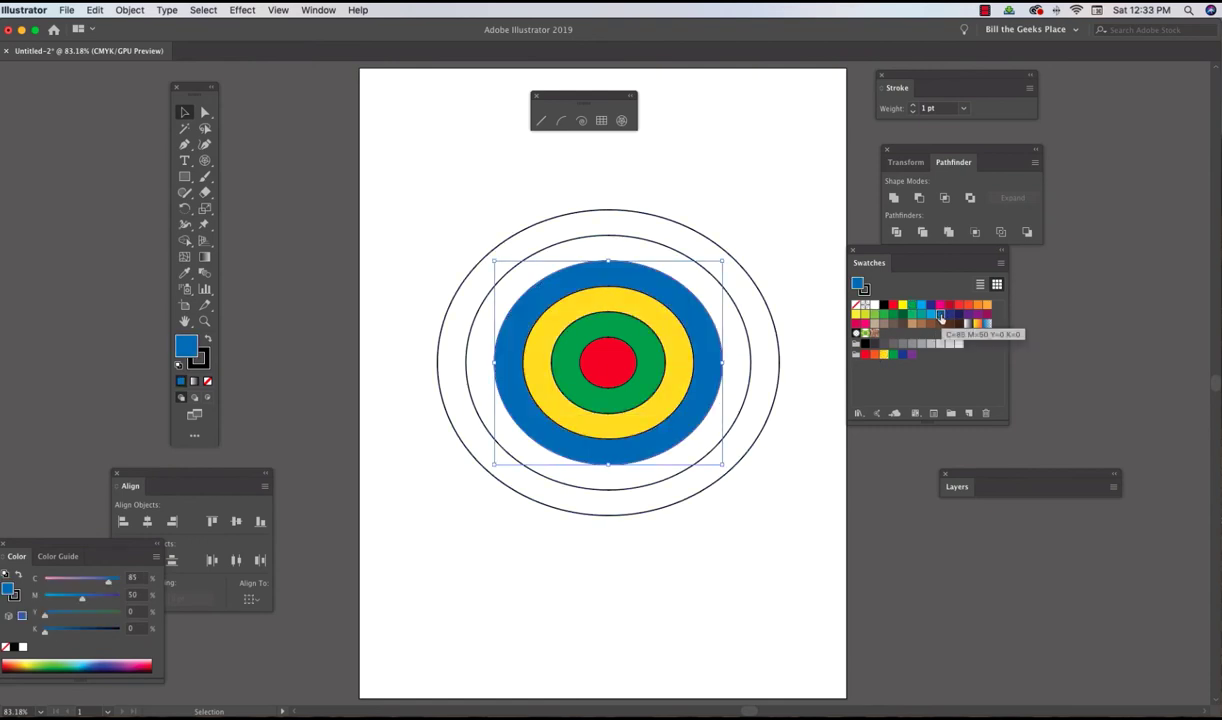
{"action": "left_click", "coordinate": [750, 388]}
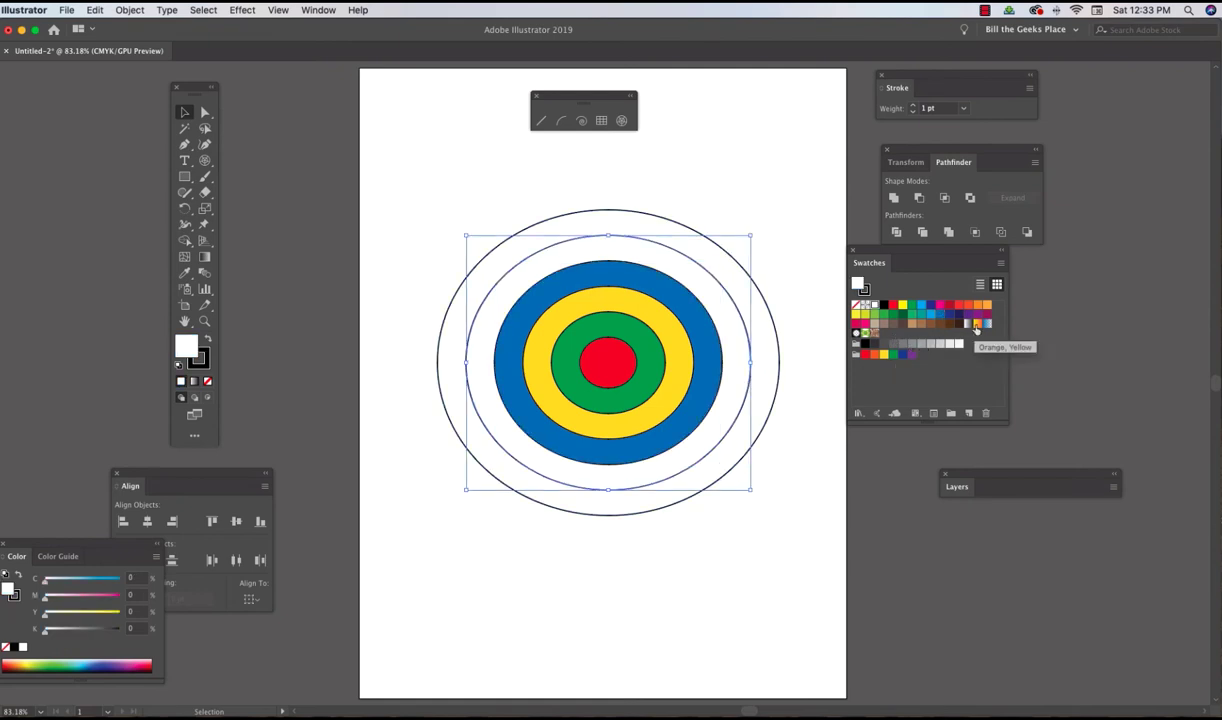
{"action": "left_click", "coordinate": [987, 307]}
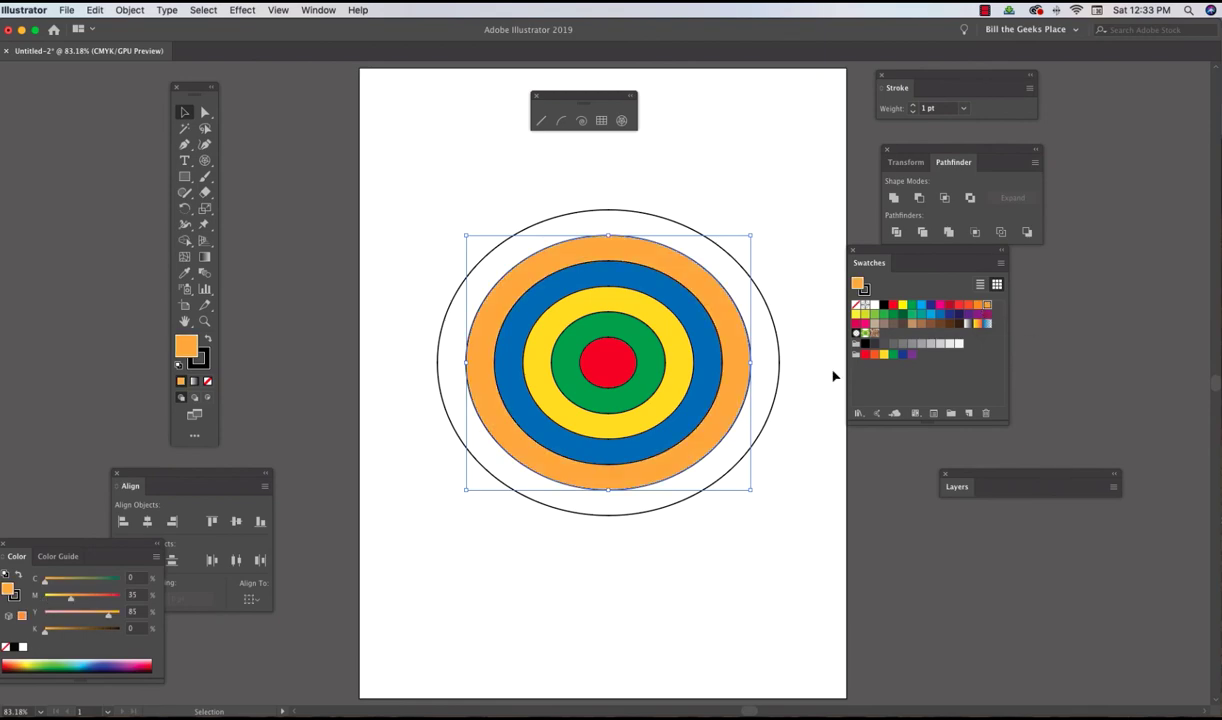
{"action": "left_click", "coordinate": [776, 402]}
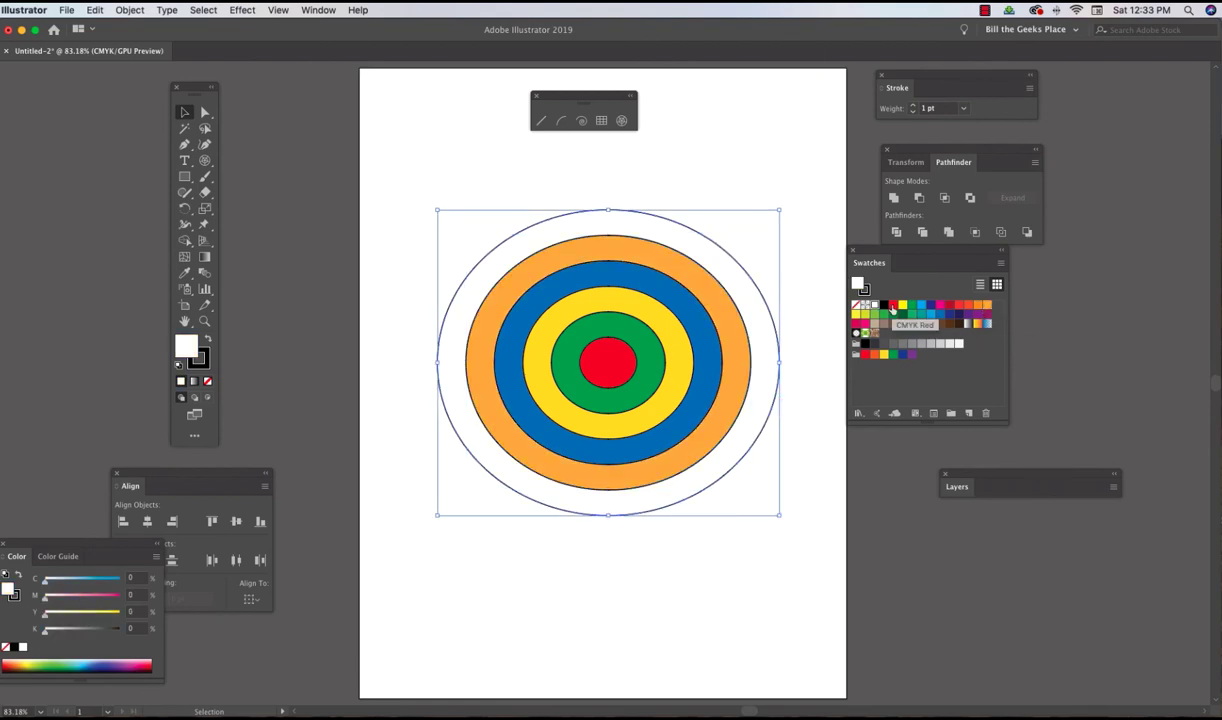
{"action": "left_click", "coordinate": [922, 308]}
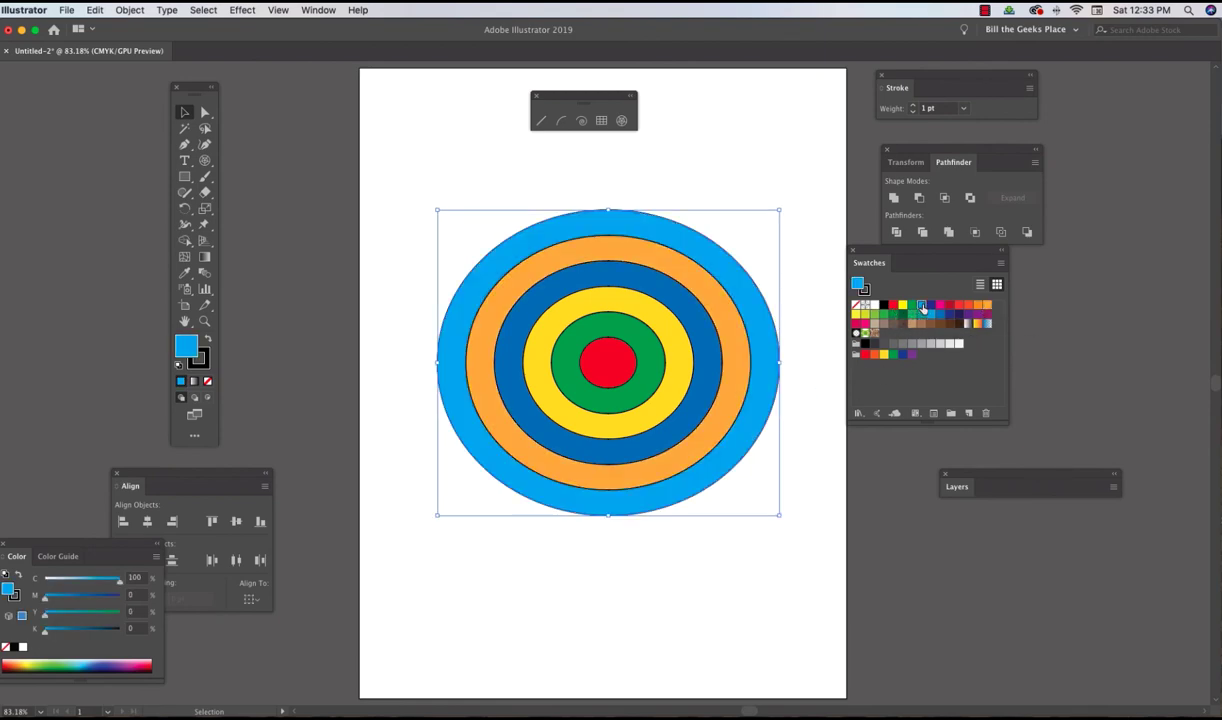
{"action": "left_click", "coordinate": [576, 150]}
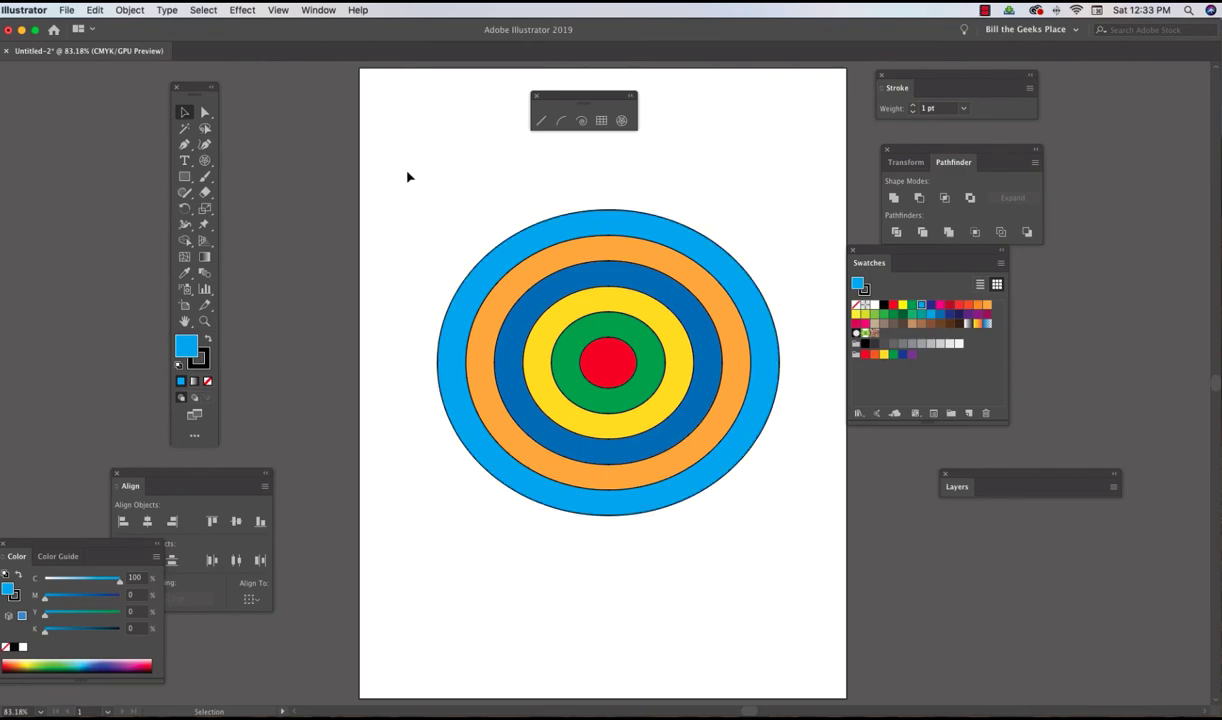
Test-drag the red and green circles outward, then undo to restore them to the centre.
{"action": "left_click_drag", "start_coordinate": [611, 360], "coordinate": [447, 236]}
{"action": "left_click_drag", "start_coordinate": [593, 383], "coordinate": [447, 585]}
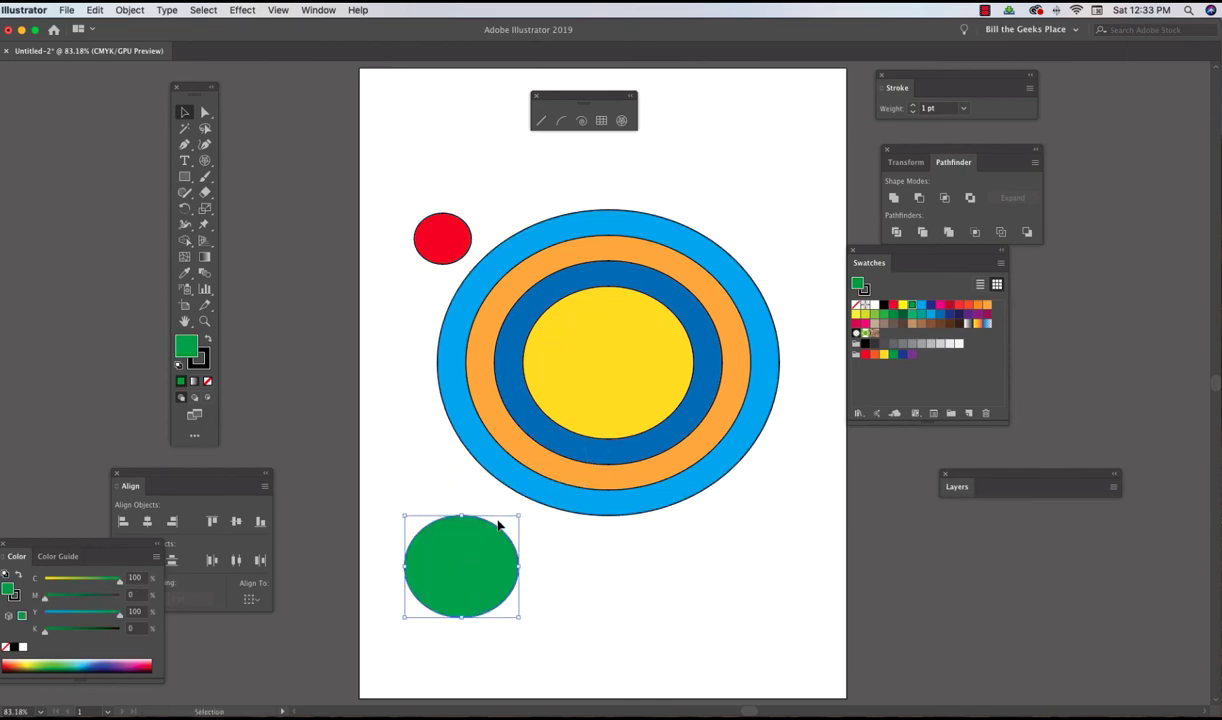
{"action": "key", "text": "super+z"}
{"action": "key", "text": "super+z"}
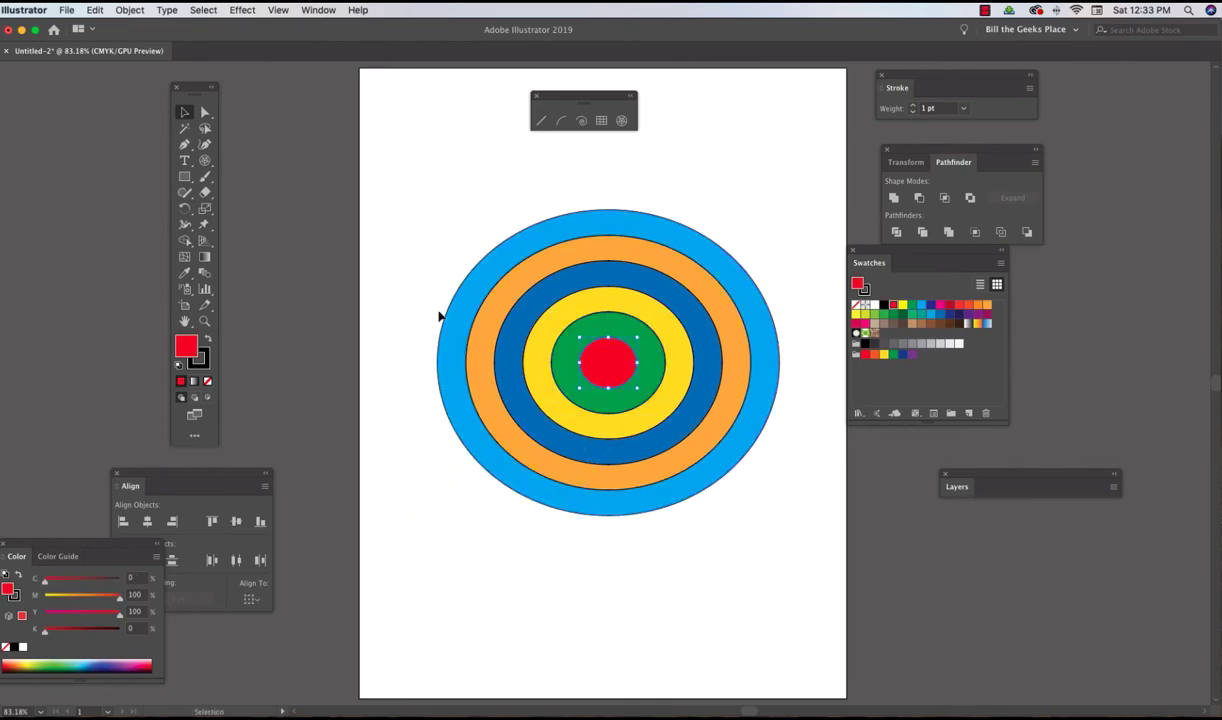
Left-align all six coloured rings with the Align panel, then reselect them.
{"action": "left_click_drag", "start_coordinate": [567, 443], "coordinate": [797, 535]}
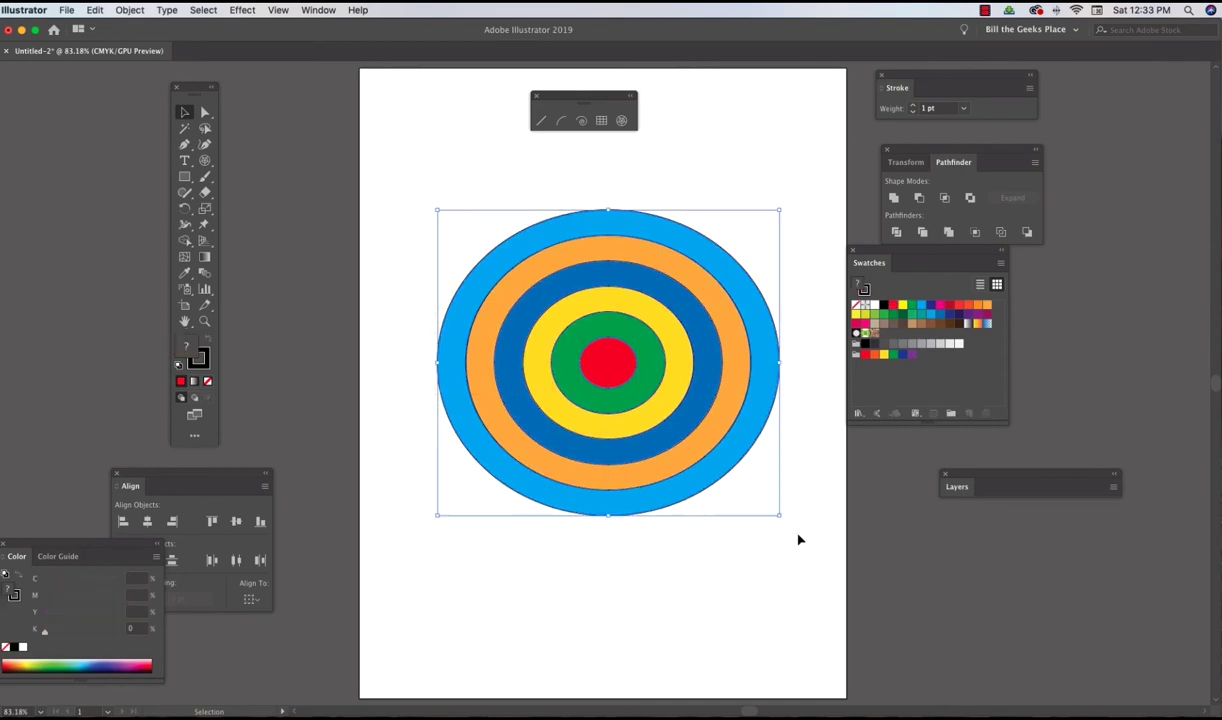
{"action": "left_click_drag", "start_coordinate": [237, 479], "coordinate": [371, 169]}
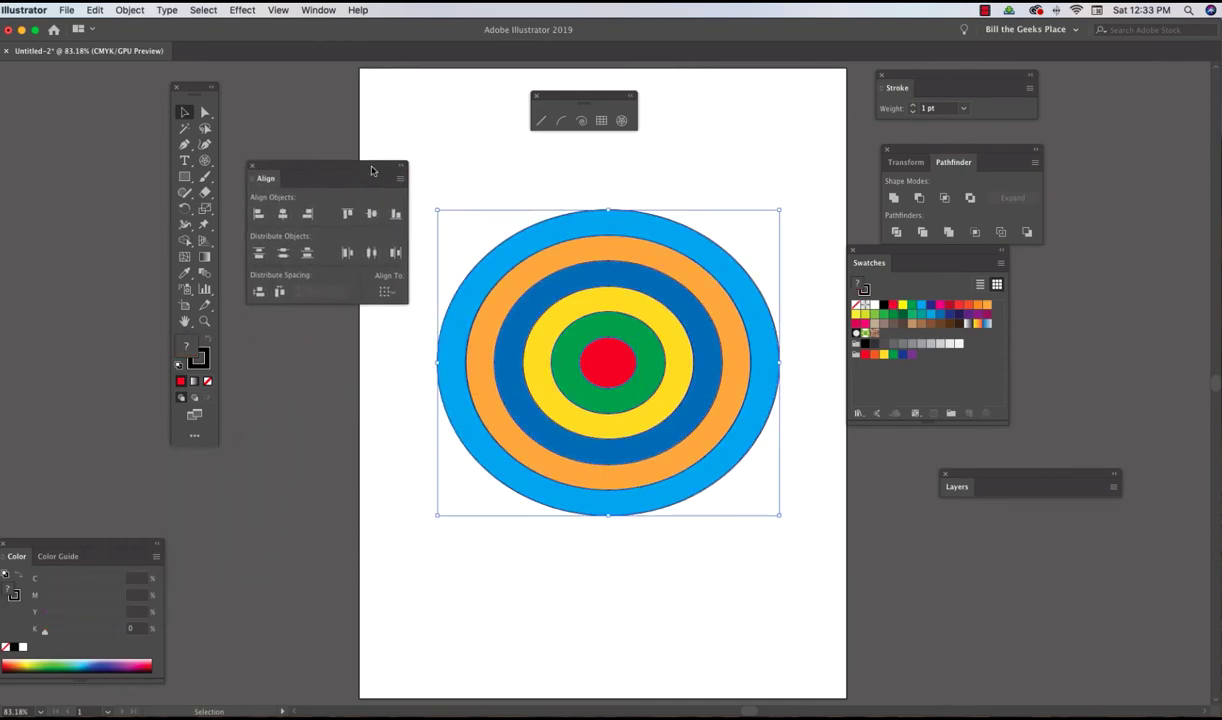
{"action": "left_click", "coordinate": [258, 214]}
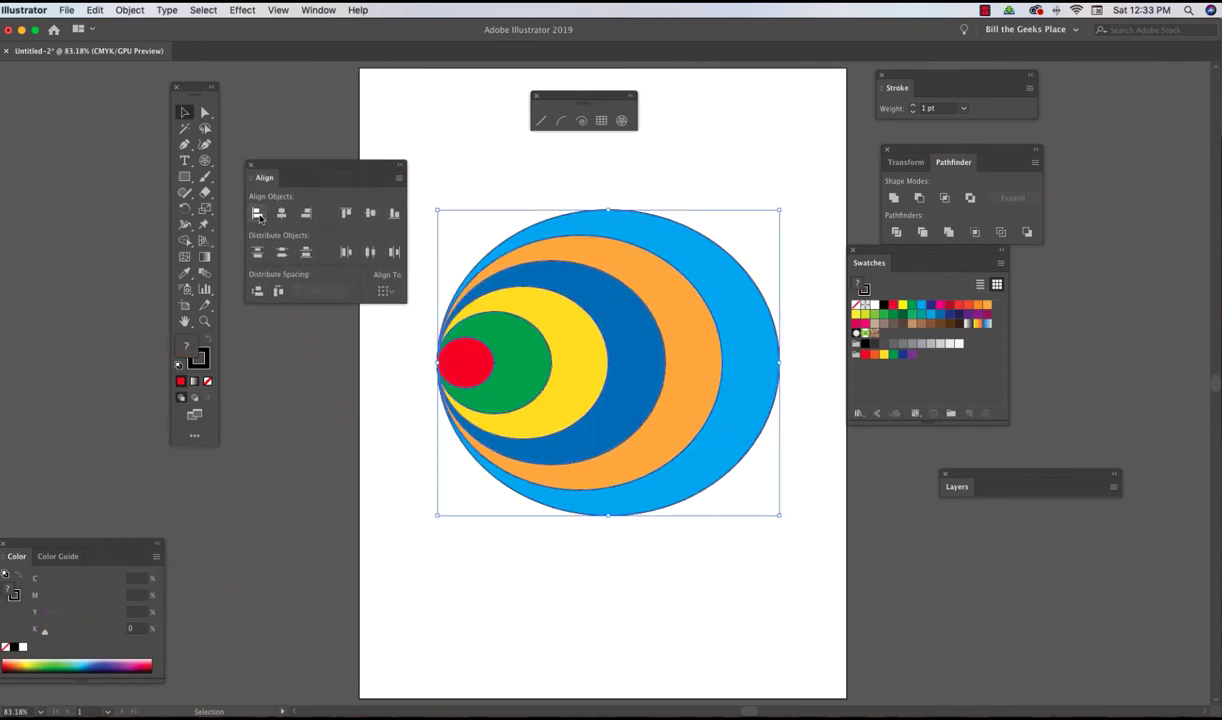
{"action": "left_click", "coordinate": [767, 166]}
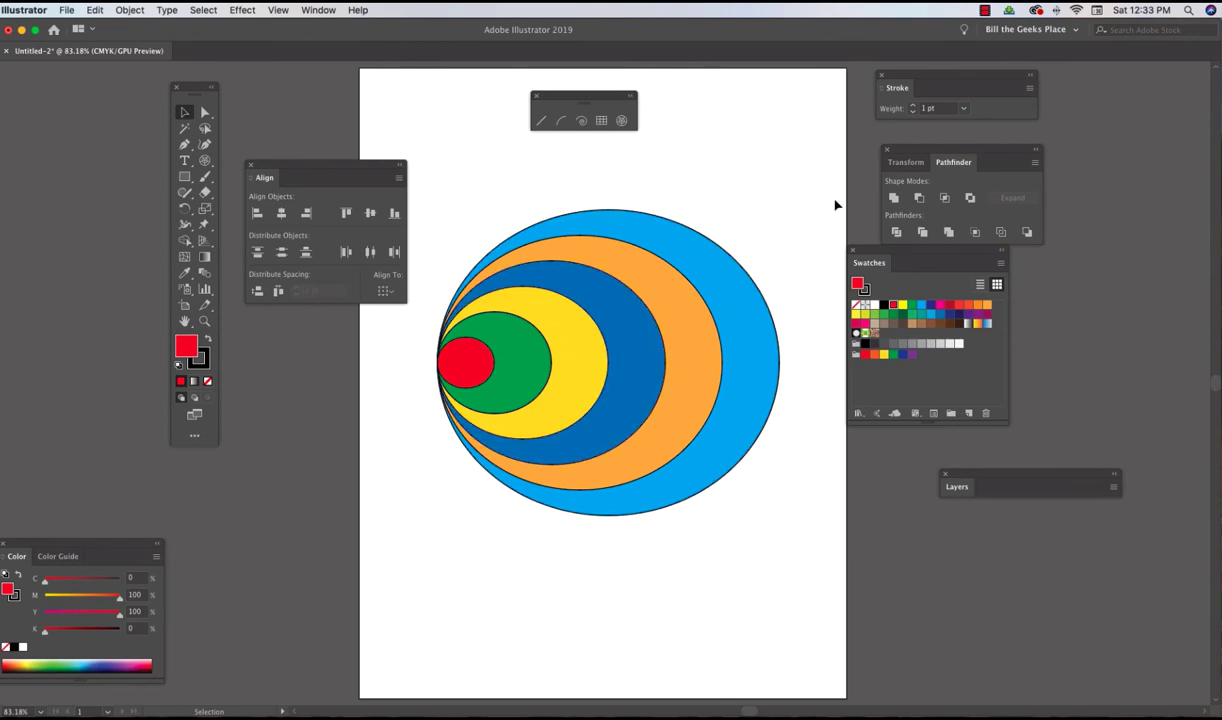
{"action": "left_click_drag", "start_coordinate": [795, 195], "coordinate": [419, 562]}
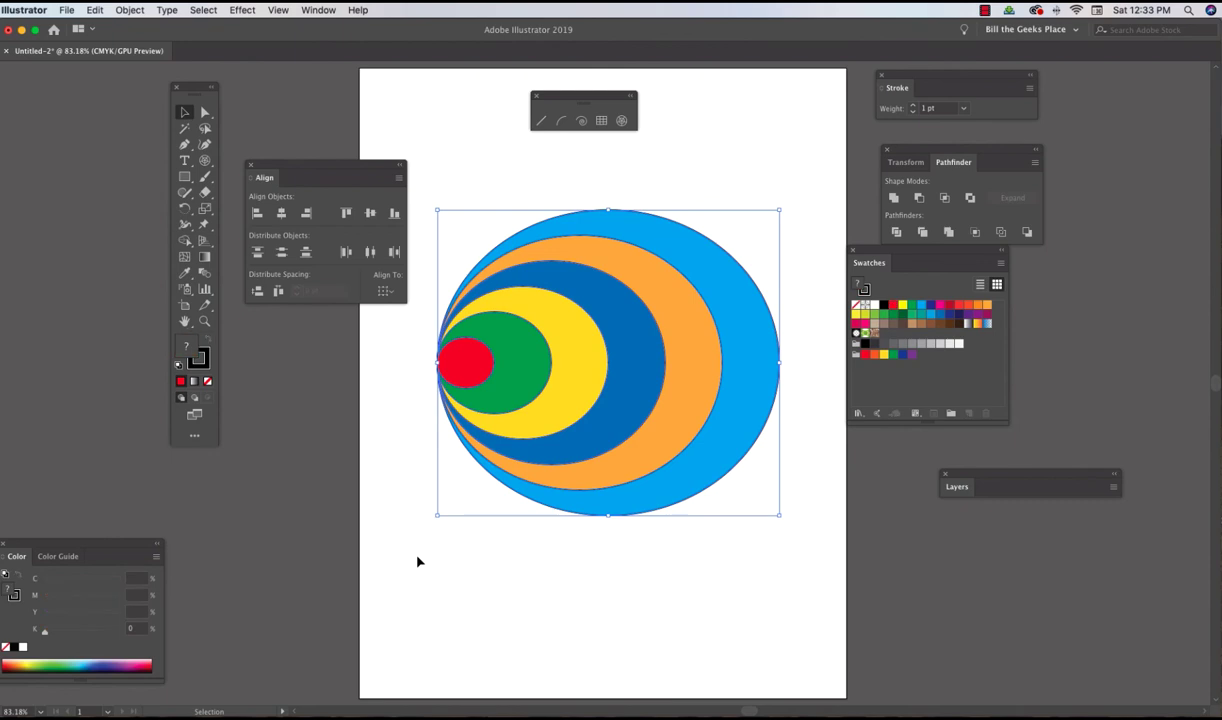
Replace the bullseye with a polar grid of eight spokes and two inner rings, about 395 by 368 pt.
{"action": "key", "text": "Delete"}
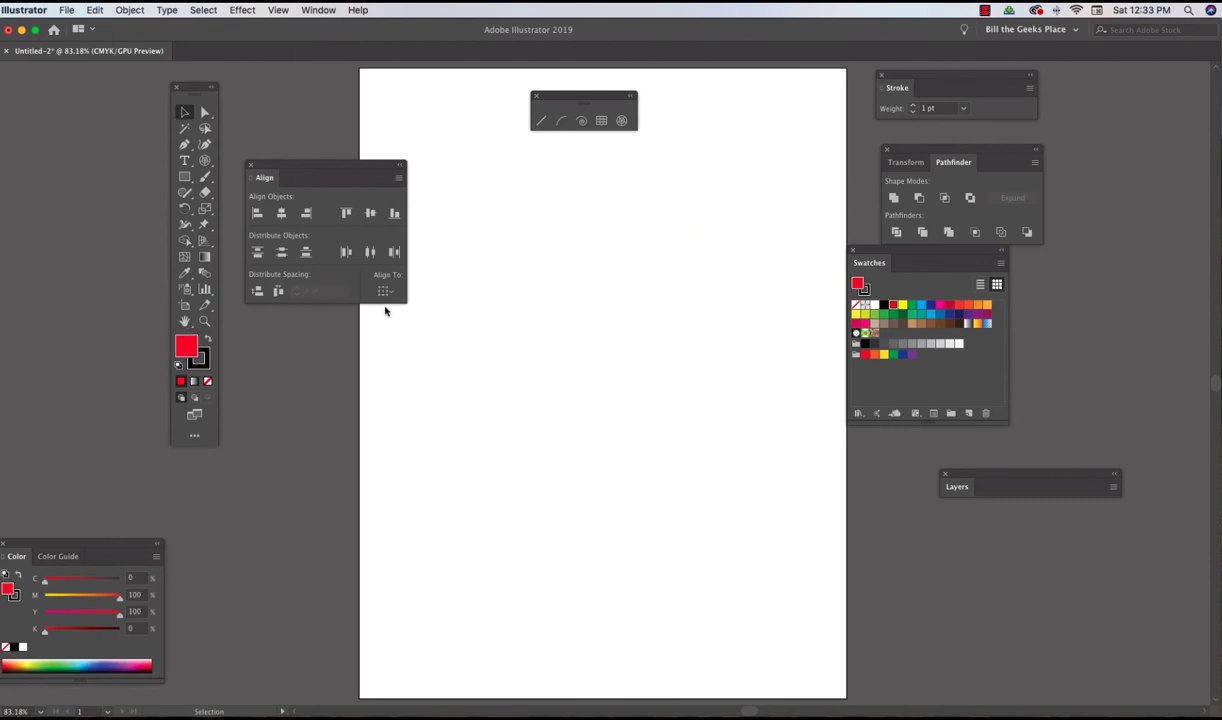
{"action": "left_click", "coordinate": [621, 120]}
{"action": "left_click_drag", "start_coordinate": [469, 231], "coordinate": [778, 517]}
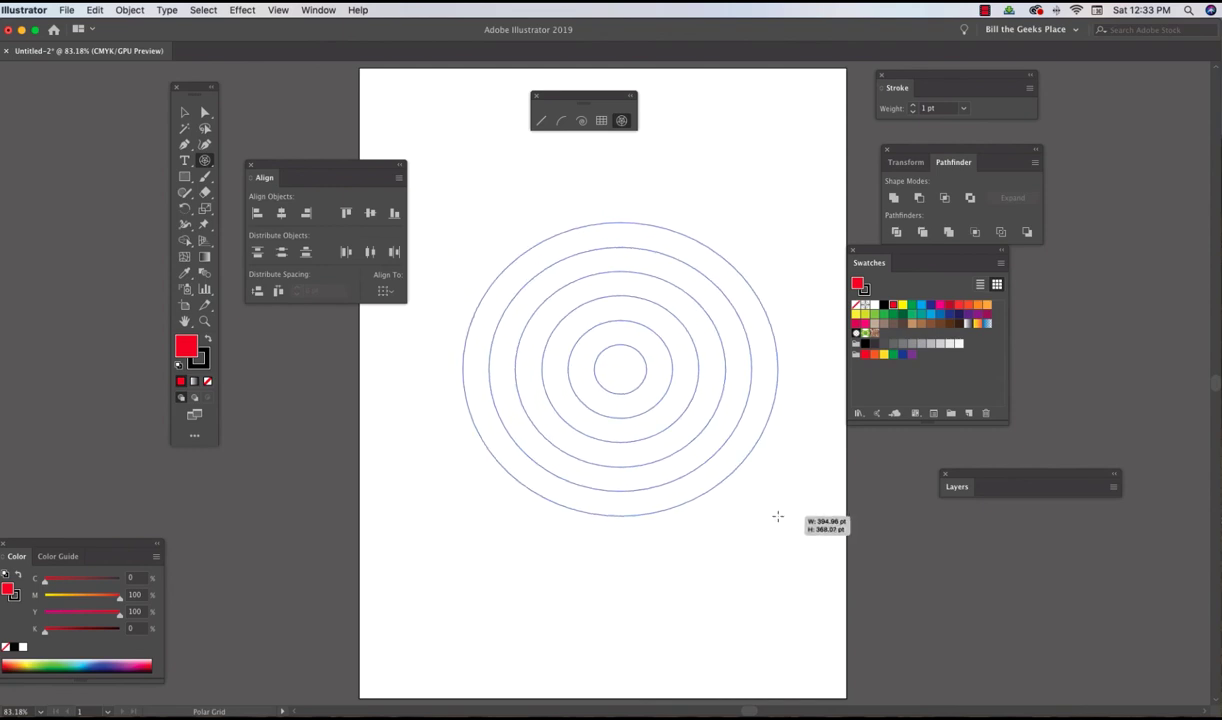
{"action": "key", "text": "Up"}
{"action": "key", "text": "Down"}
{"action": "key", "text": "Right"}
{"action": "key", "text": "Right"}
{"action": "key", "text": "Right"}
{"action": "key", "text": "Right"}
{"action": "key", "text": "Right"}
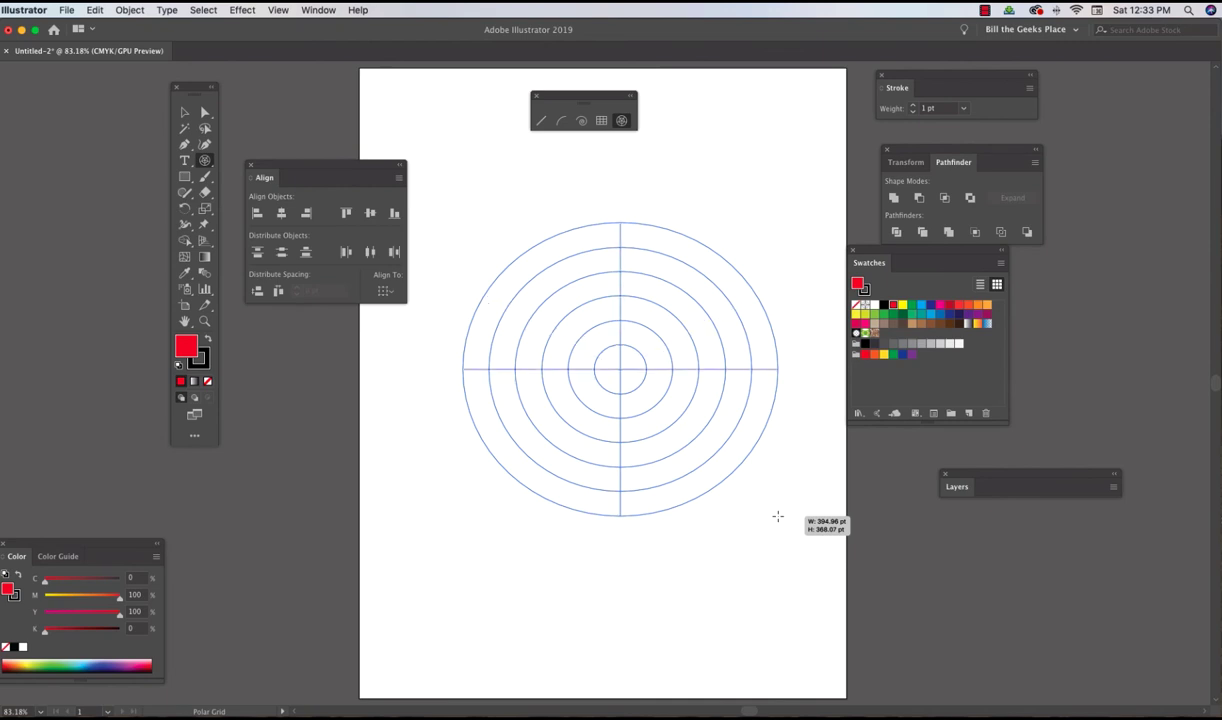
{"action": "key", "text": "Right"}
{"action": "key", "text": "Right"}
{"action": "key", "text": "Right"}
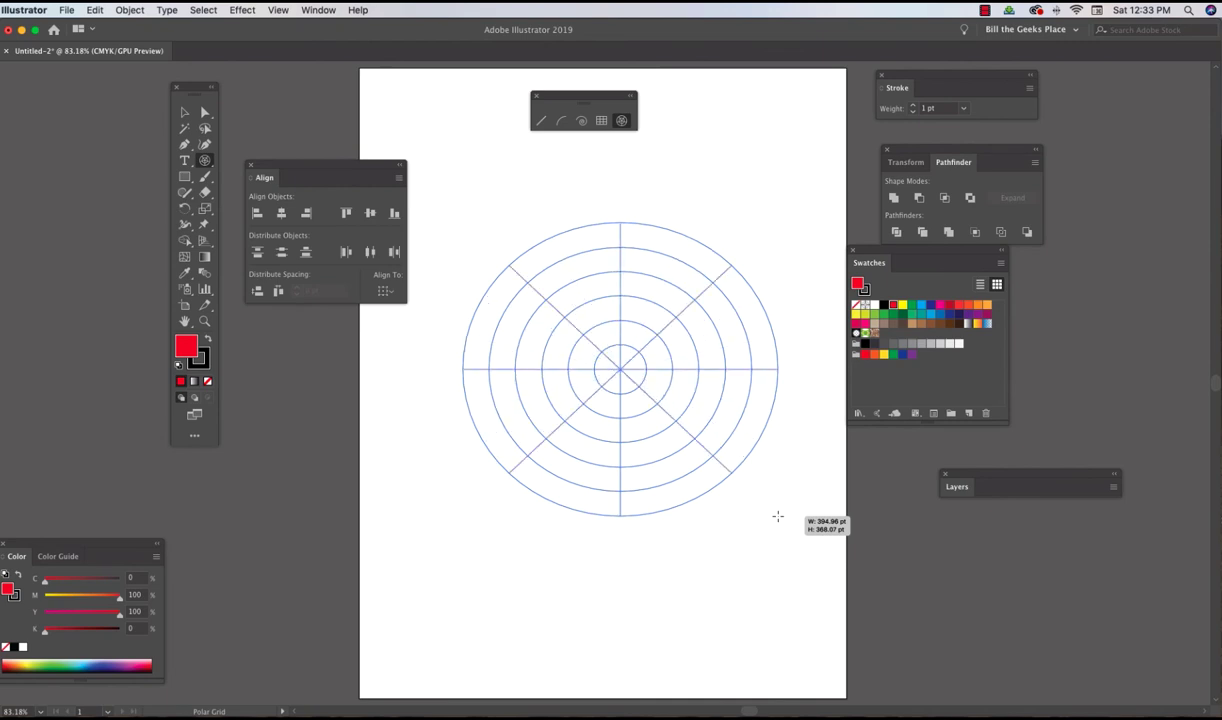
{"action": "key", "text": "Down"}
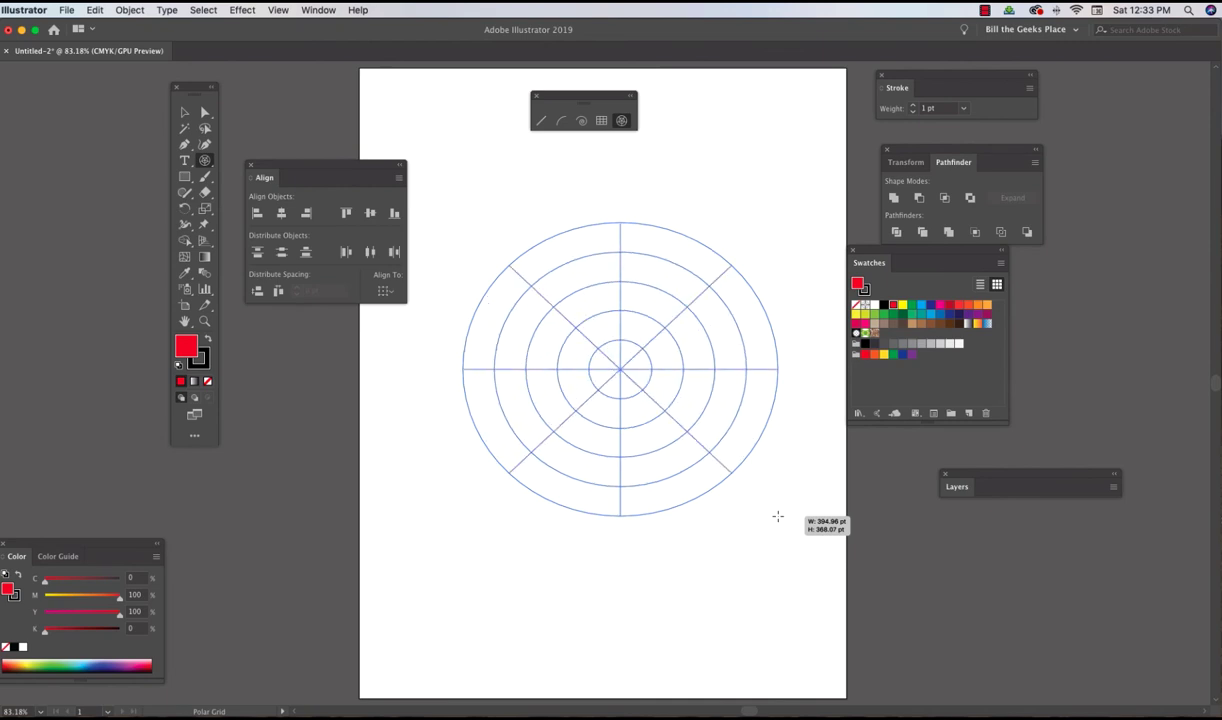
{"action": "key", "text": "Down"}
{"action": "key", "text": "Down"}
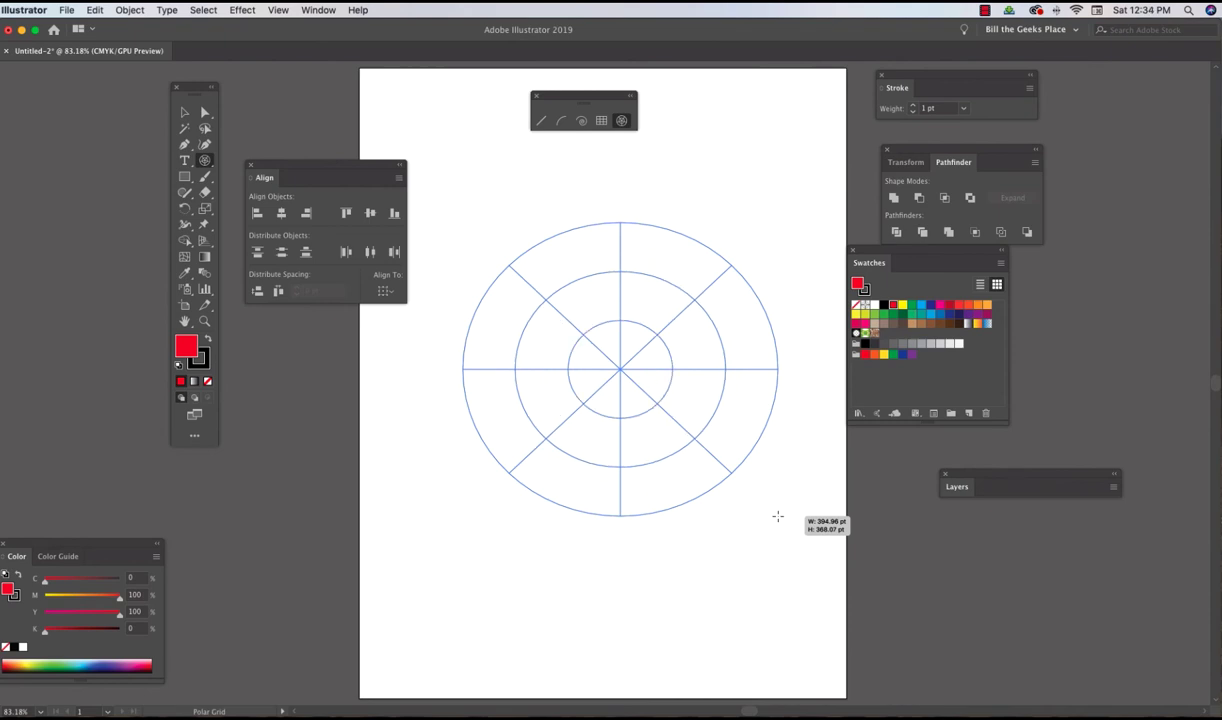
{"action": "left_click_drag", "start_coordinate": [778, 516], "coordinate": [778, 517]}
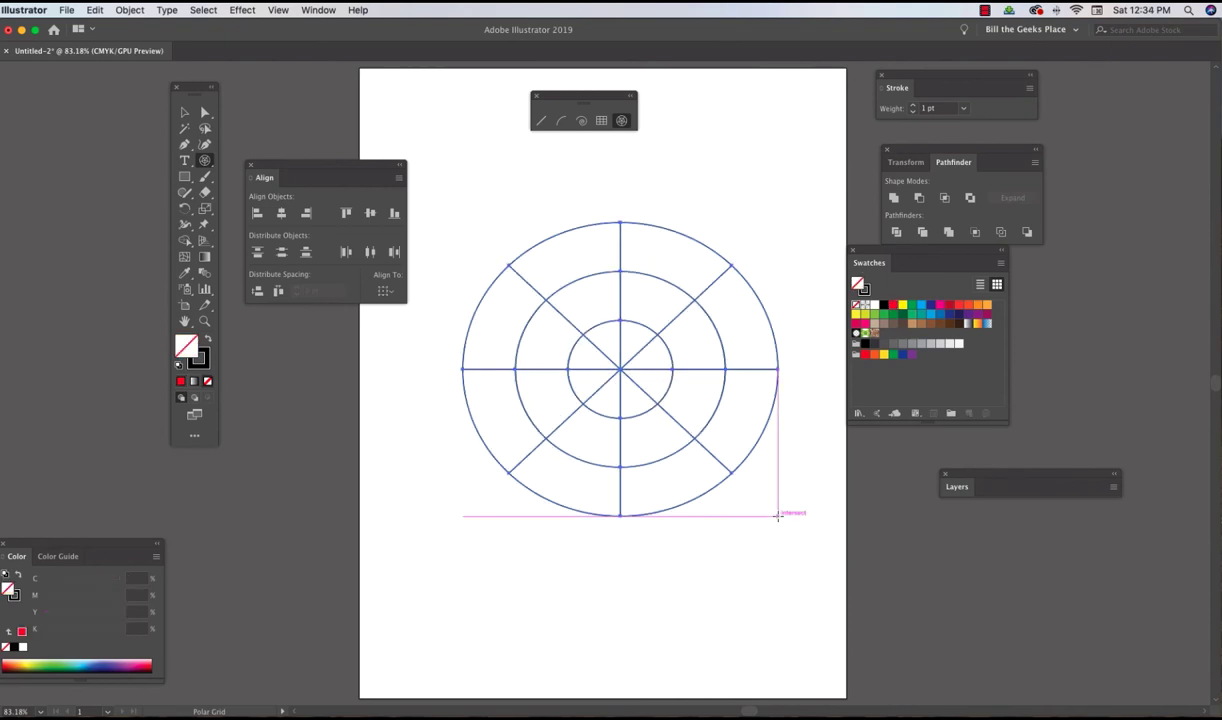
Give the polar grid a CMYK Cyan fill and 5 pt black strokes, then deselect it.
{"action": "left_click", "coordinate": [921, 305]}
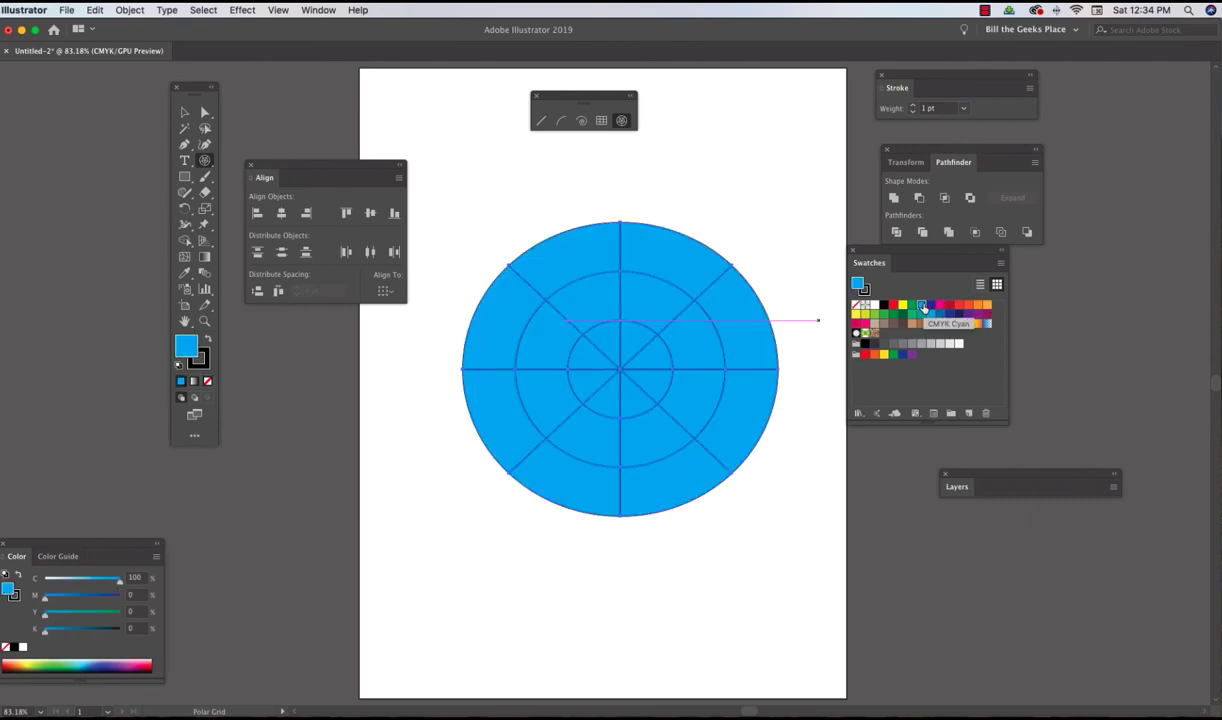
{"action": "left_click", "coordinate": [199, 358]}
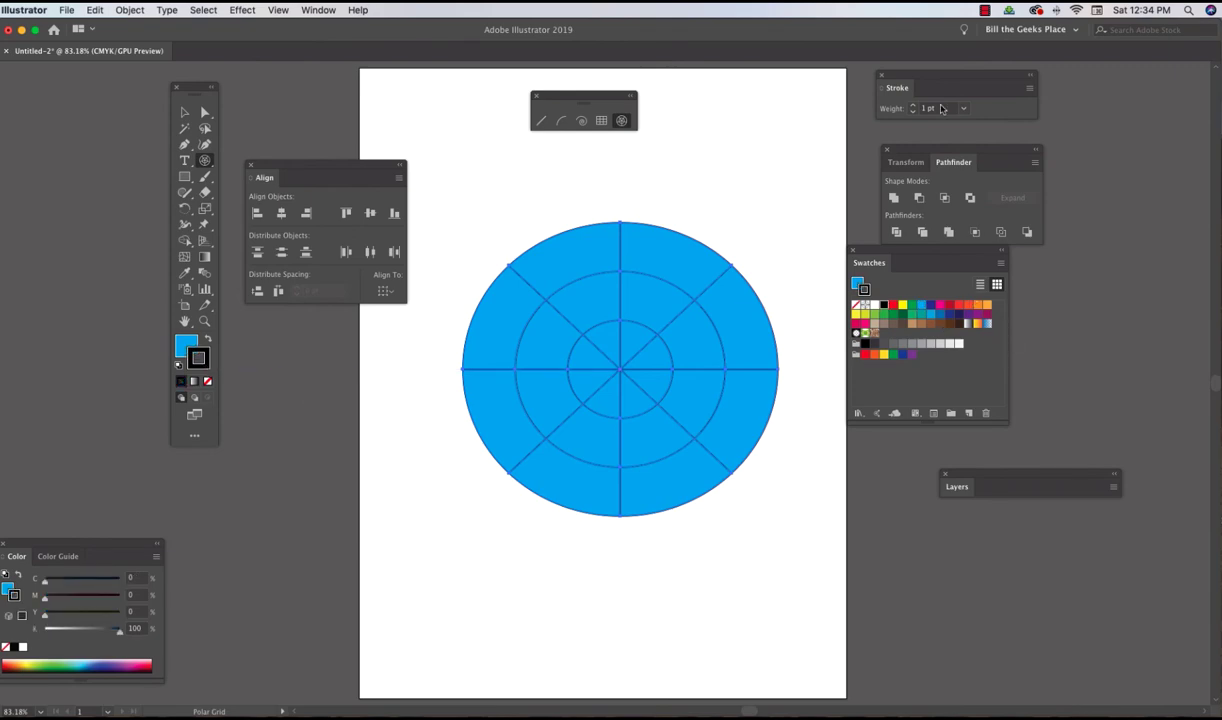
{"action": "left_click", "coordinate": [913, 105]}
{"action": "left_click", "coordinate": [913, 105]}
{"action": "left_click", "coordinate": [913, 105]}
{"action": "left_click", "coordinate": [913, 105]}
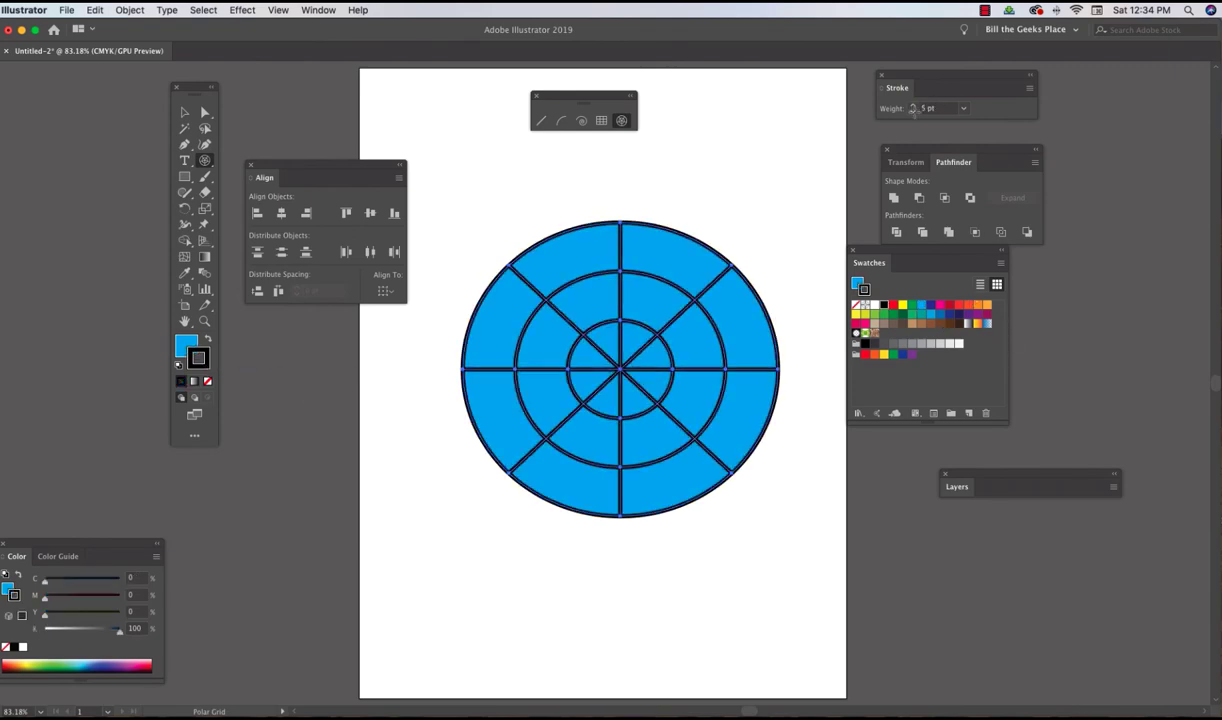
{"action": "key", "text": "v"}
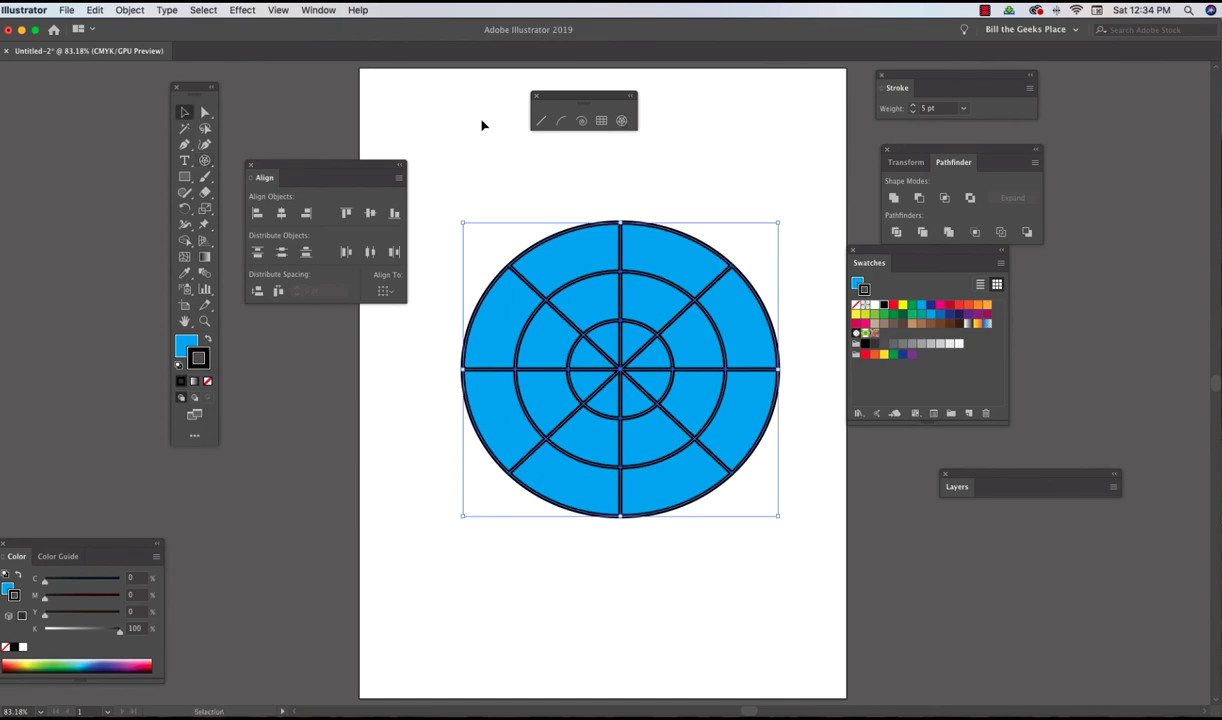
{"action": "left_click", "coordinate": [425, 124]}
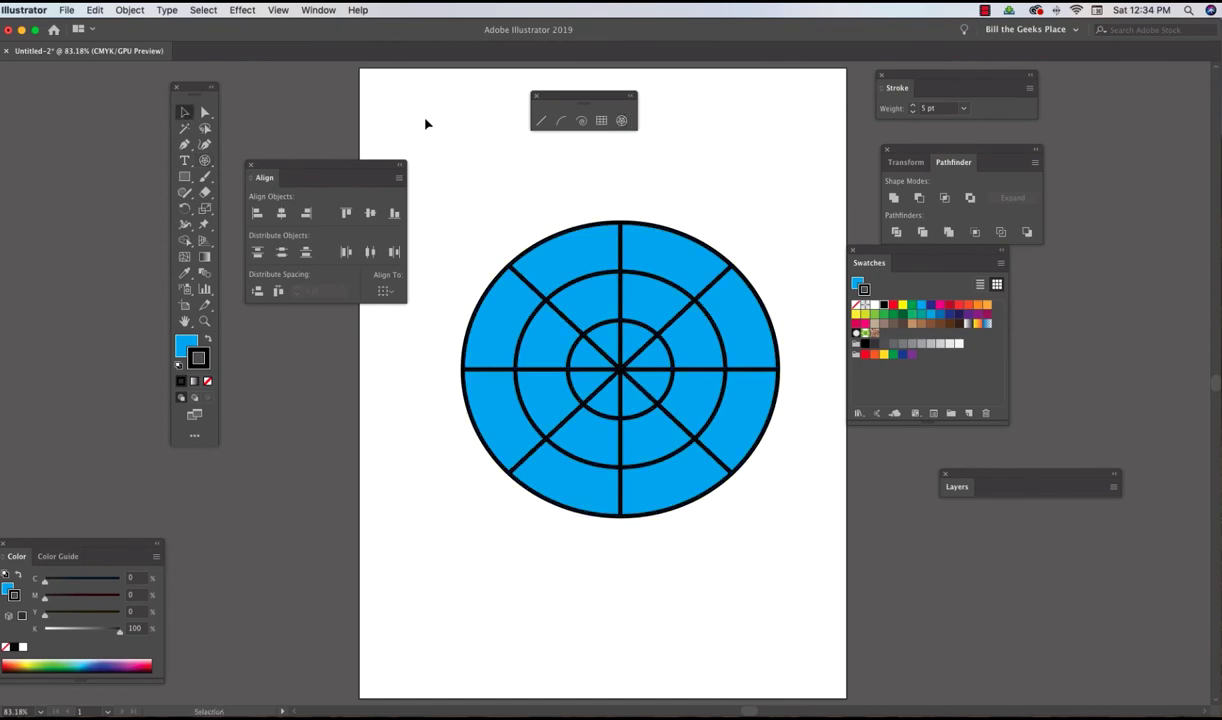
Drag the upper-right, lower-right and lower vertical spokes out of the grid.
{"action": "left_click", "coordinate": [204, 112]}
{"action": "left_click", "coordinate": [695, 270]}
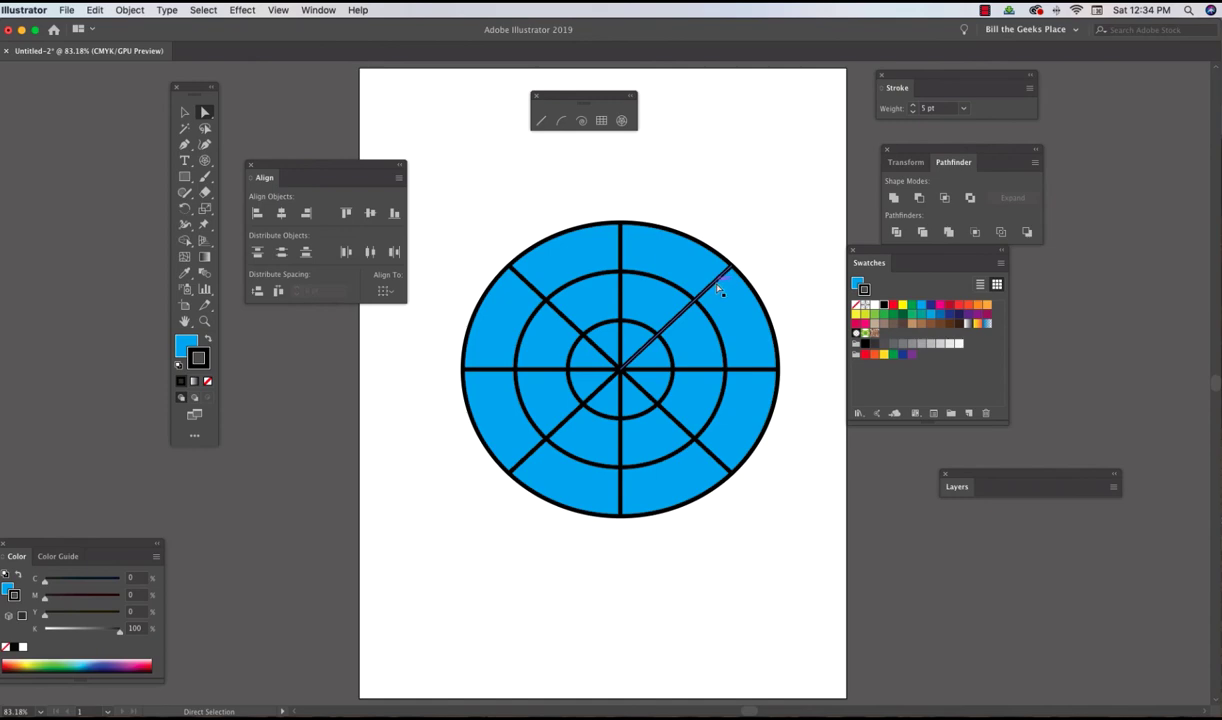
{"action": "left_click", "coordinate": [705, 294]}
{"action": "left_click_drag", "start_coordinate": [708, 296], "coordinate": [785, 132]}
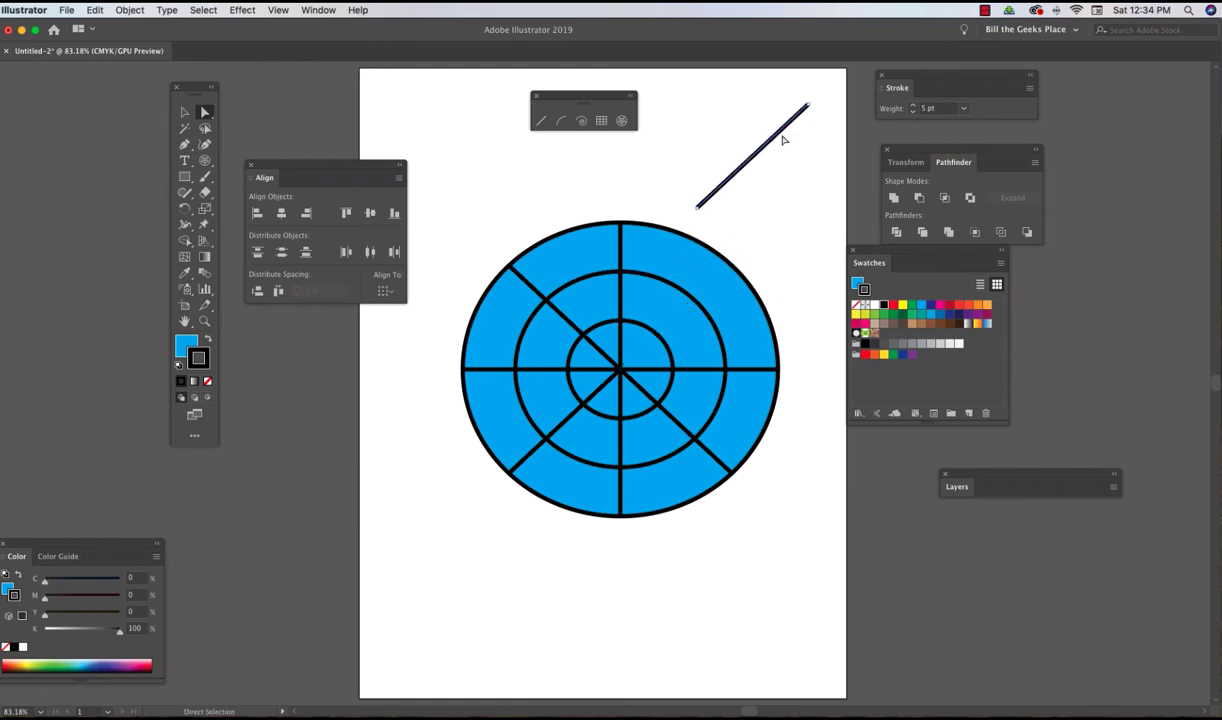
{"action": "left_click", "coordinate": [679, 424]}
{"action": "left_click_drag", "start_coordinate": [679, 426], "coordinate": [741, 586]}
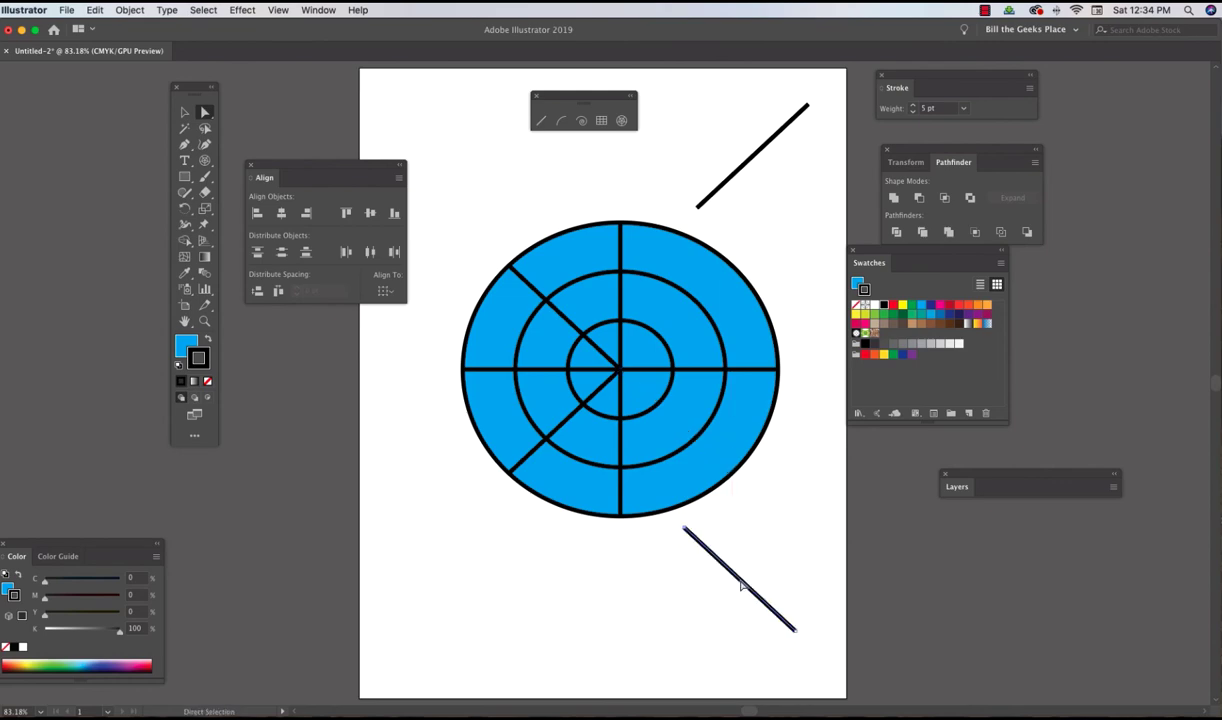
{"action": "left_click", "coordinate": [621, 443]}
{"action": "left_click_drag", "start_coordinate": [621, 443], "coordinate": [386, 490]}
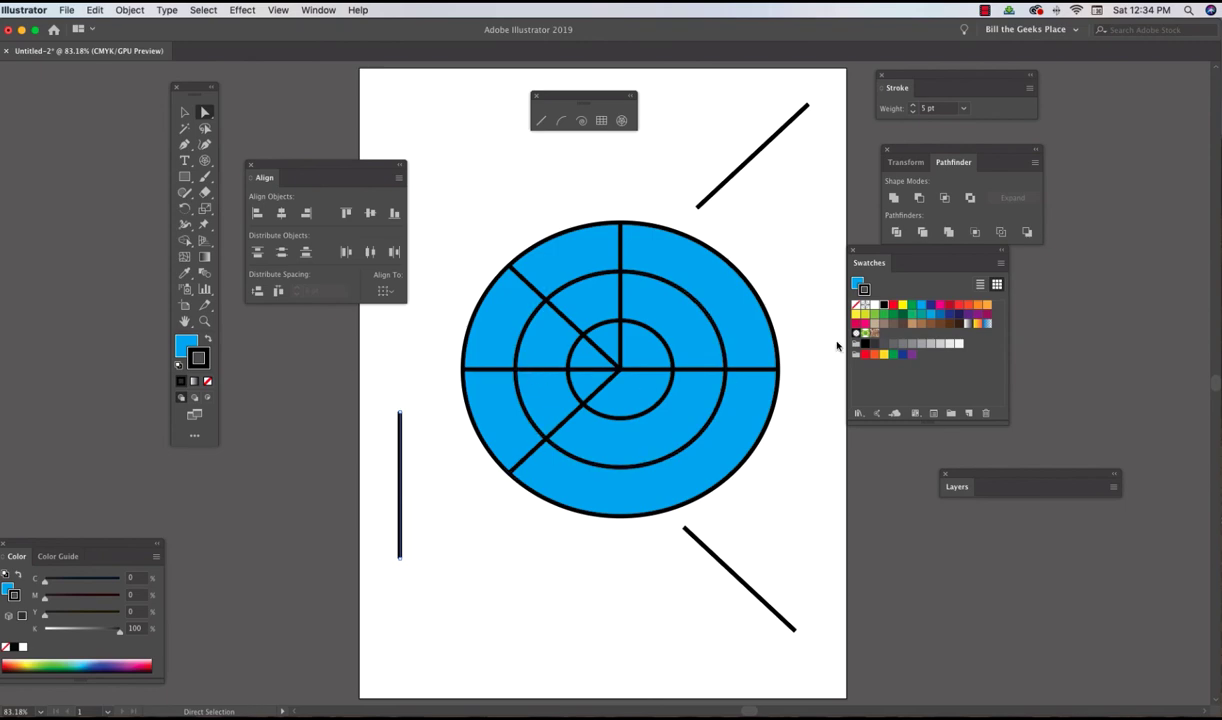
Stroke the moved vertical spoke magenta and the upper-right spoke green, then pick the right horizontal spoke.
{"action": "left_click", "coordinate": [939, 306]}
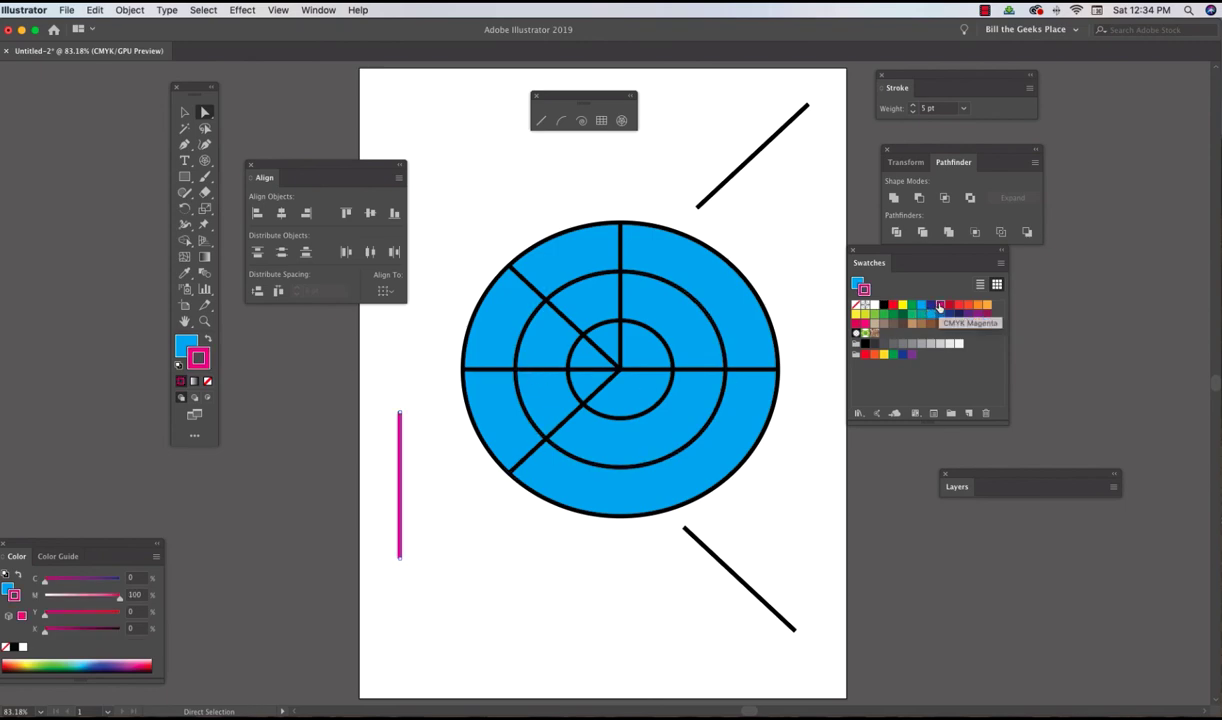
{"action": "left_click", "coordinate": [770, 140]}
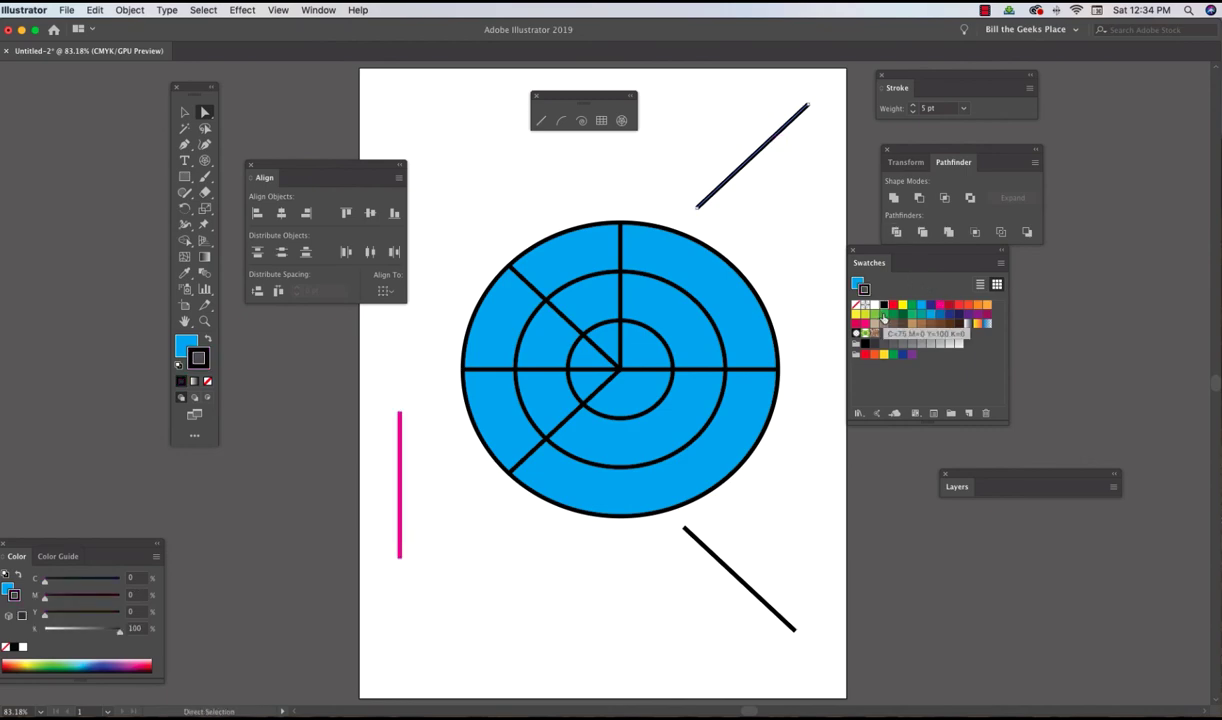
{"action": "left_click", "coordinate": [883, 316]}
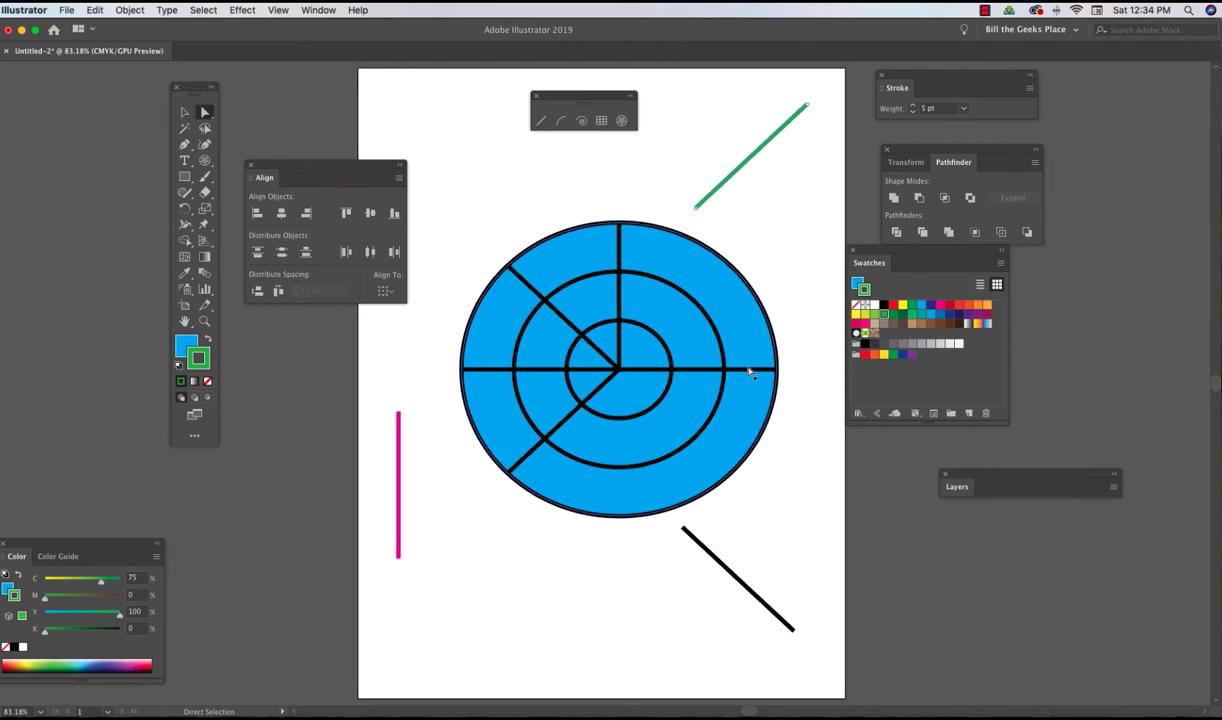
{"action": "left_click", "coordinate": [672, 369]}
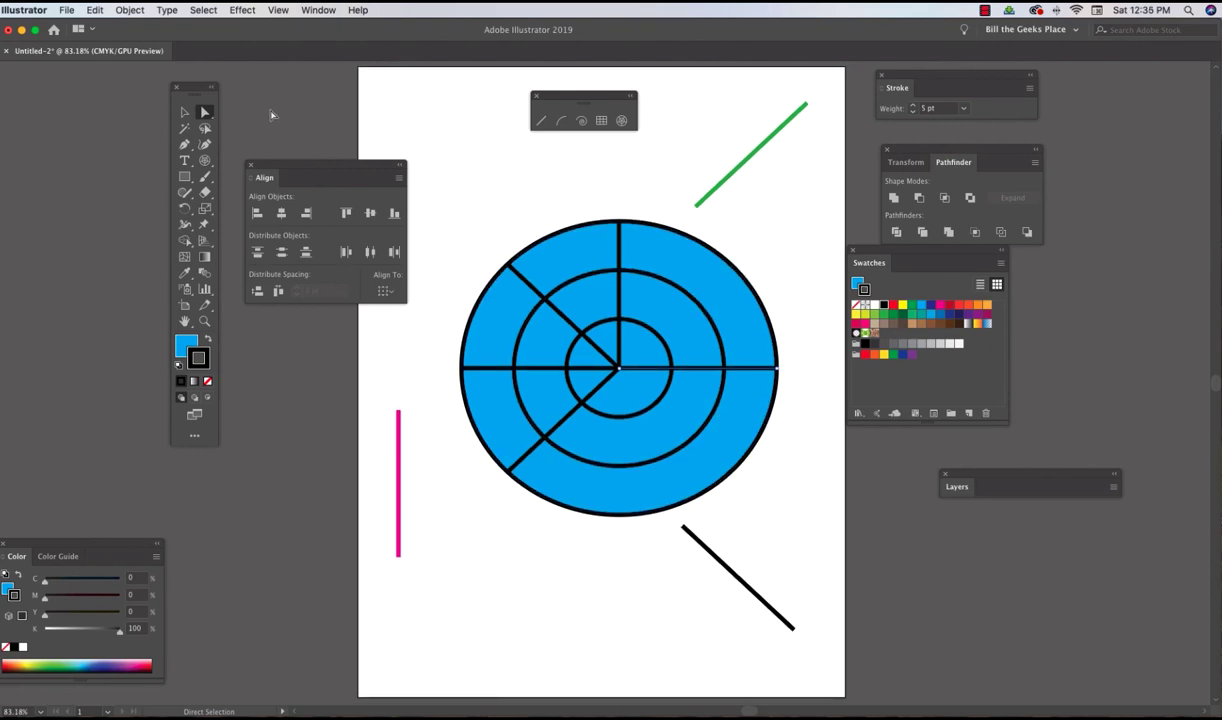
Select the whole artwork and run Object > Ungroup twice so the grid's parts separate.
{"action": "left_click", "coordinate": [184, 112]}
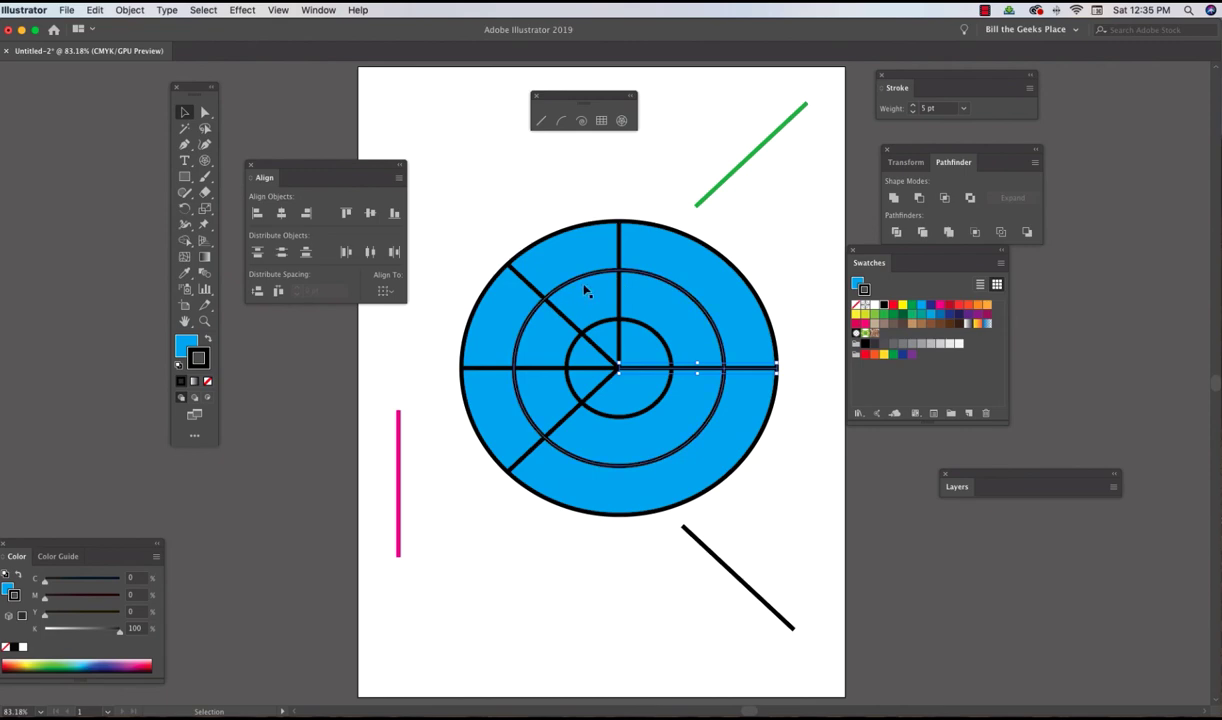
{"action": "left_click", "coordinate": [594, 225]}
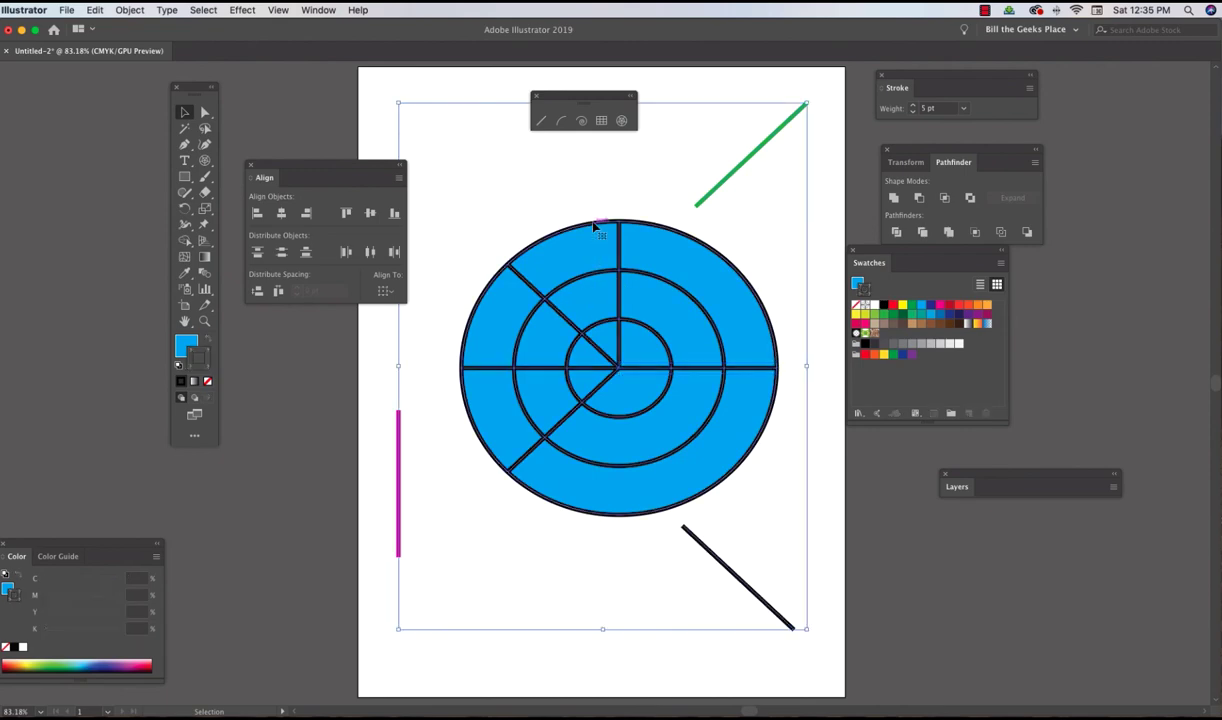
{"action": "left_click", "coordinate": [126, 12]}
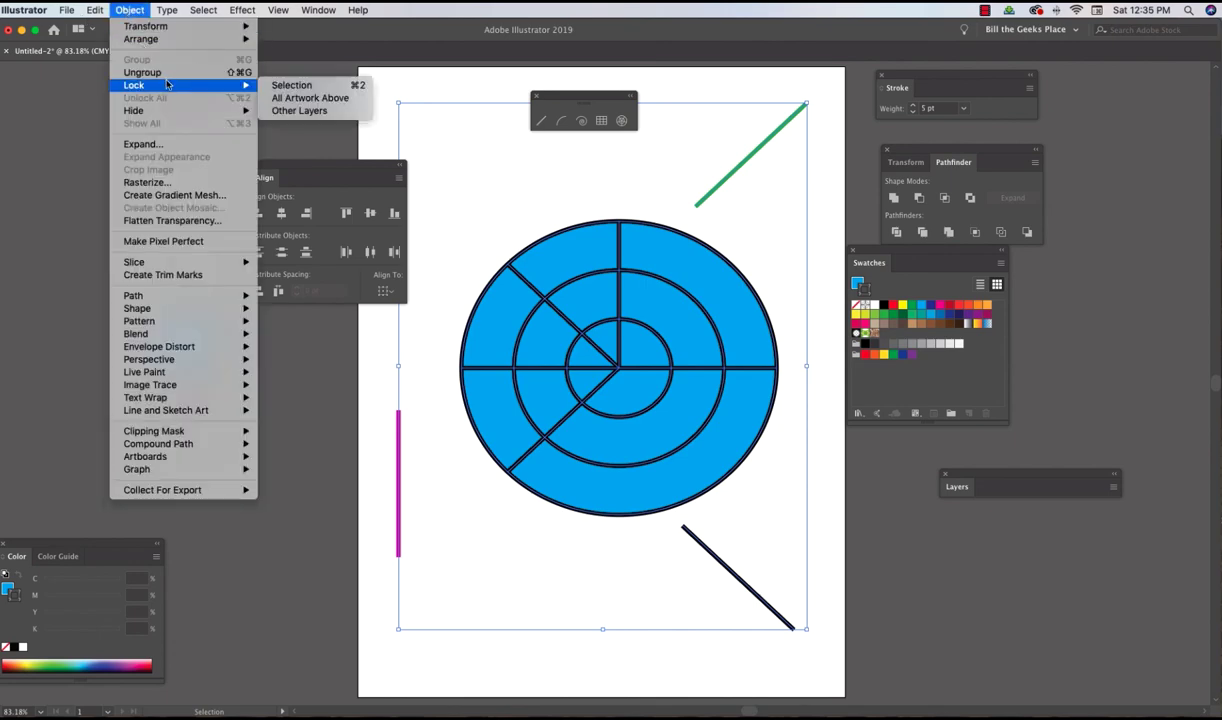
{"action": "left_click", "coordinate": [150, 72]}
{"action": "left_click", "coordinate": [137, 12]}
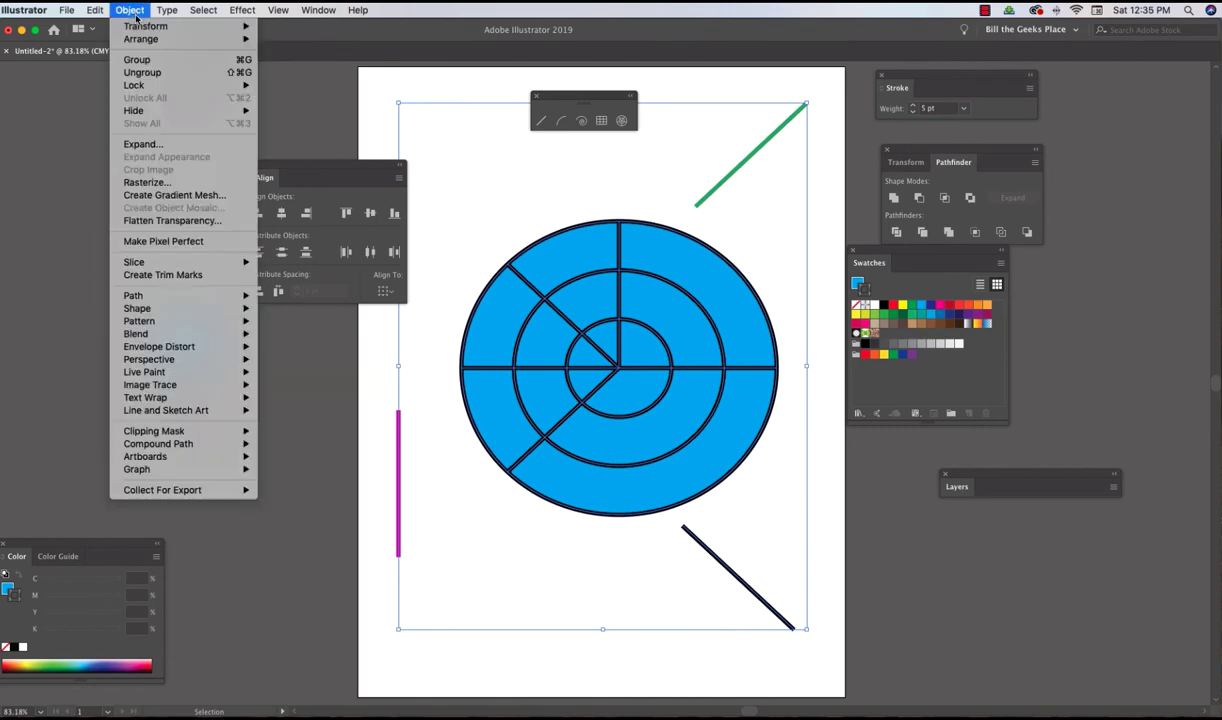
{"action": "left_click", "coordinate": [145, 78]}
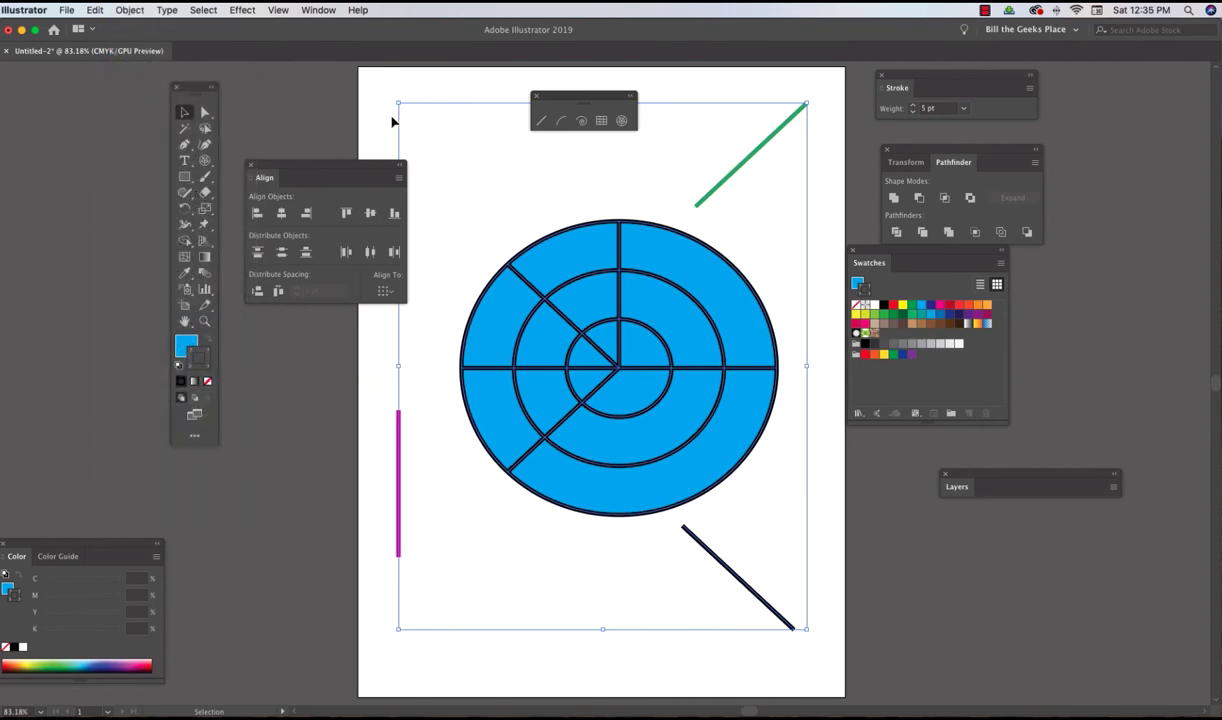
Move the upper vertical spoke above the circle's upper-left edge, then select the innermost circle.
{"action": "left_click", "coordinate": [360, 113]}
{"action": "left_click", "coordinate": [622, 316]}
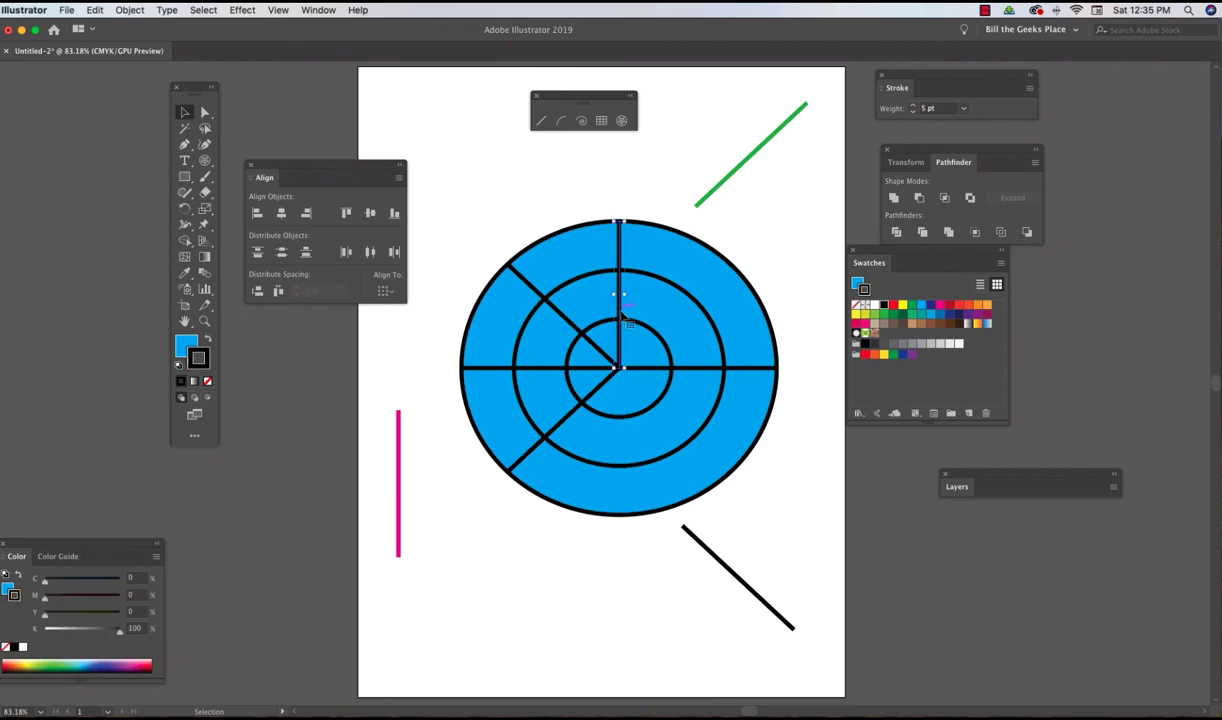
{"action": "left_click_drag", "start_coordinate": [622, 316], "coordinate": [466, 238]}
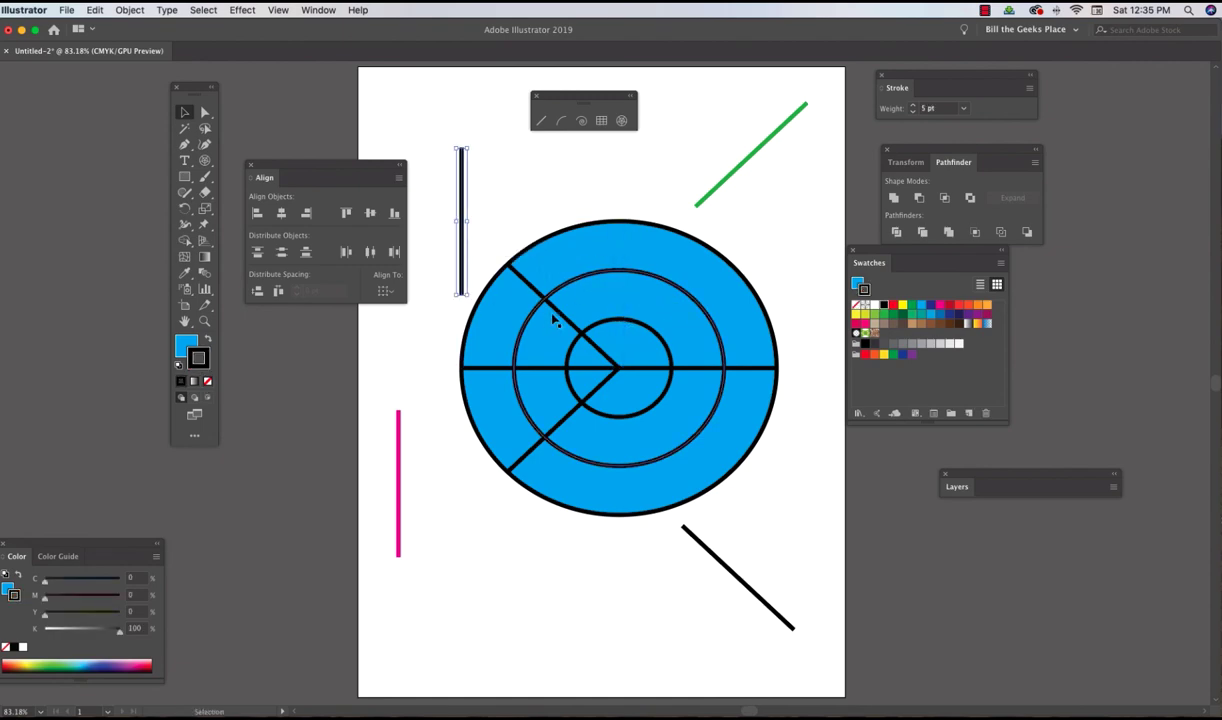
{"action": "left_click", "coordinate": [634, 349]}
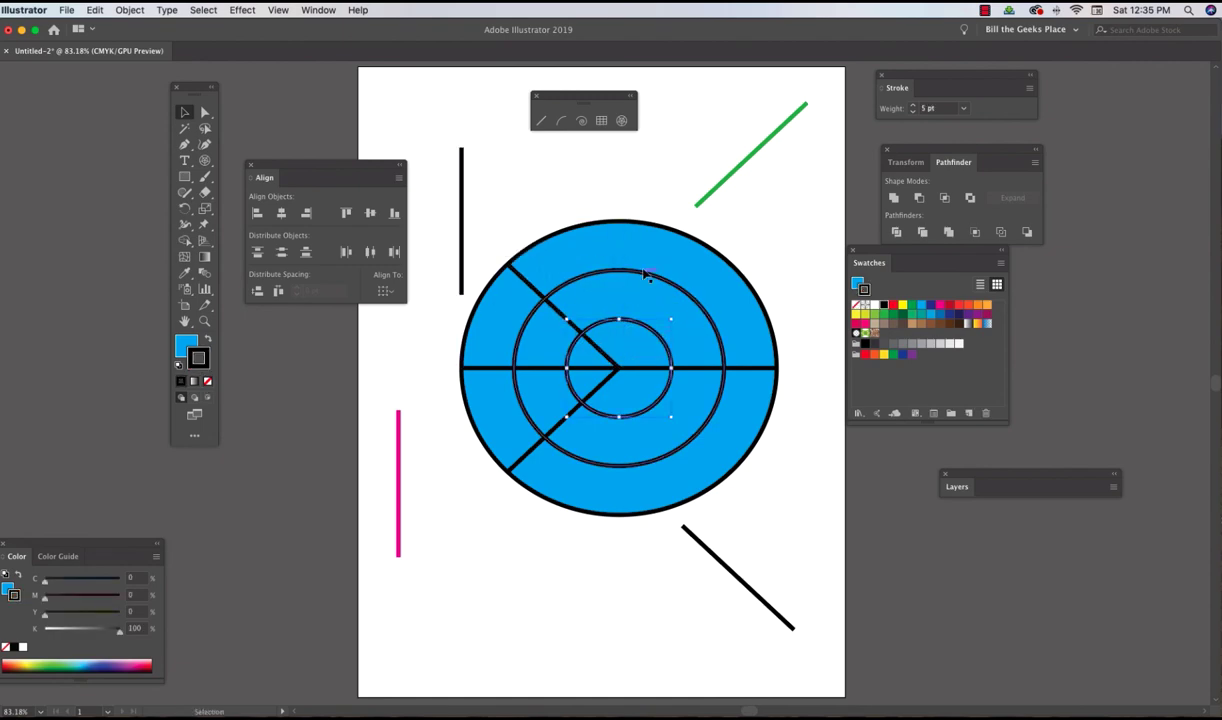